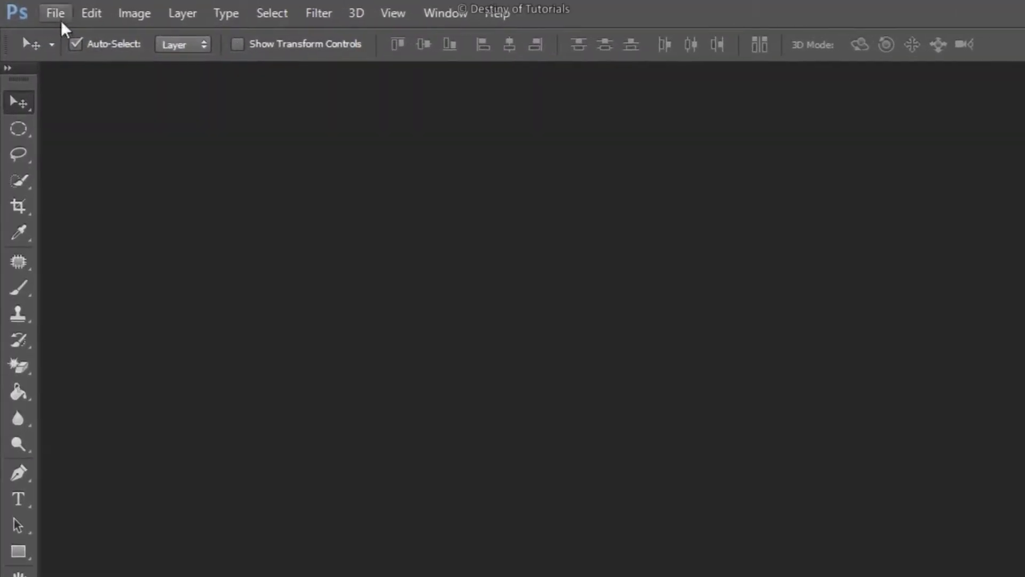
# Step: Create a 1200 × 700 px document at 150 px/cm with a #666666 grey background
pyautogui.click(57, 14)
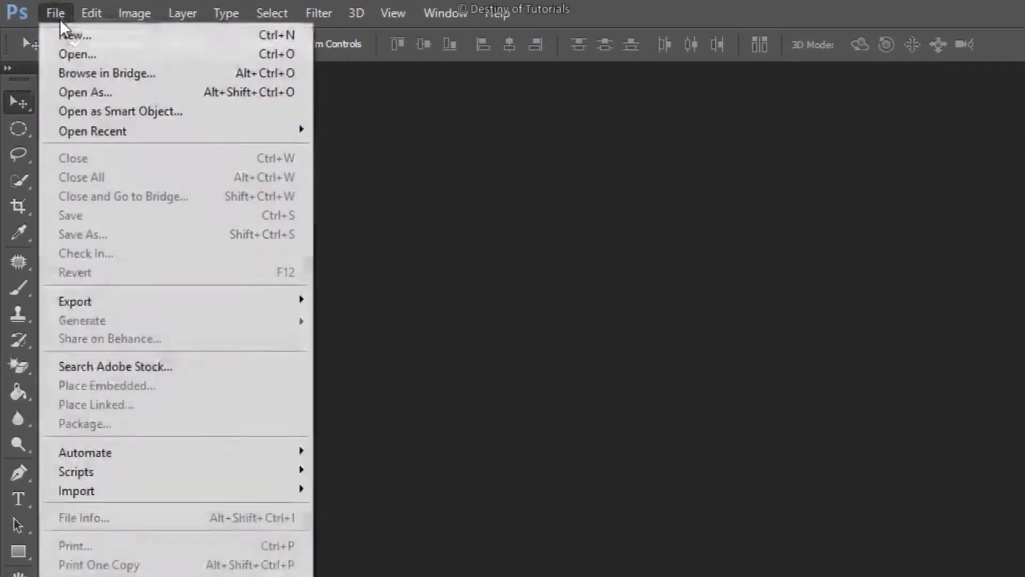
pyautogui.click(110, 36)
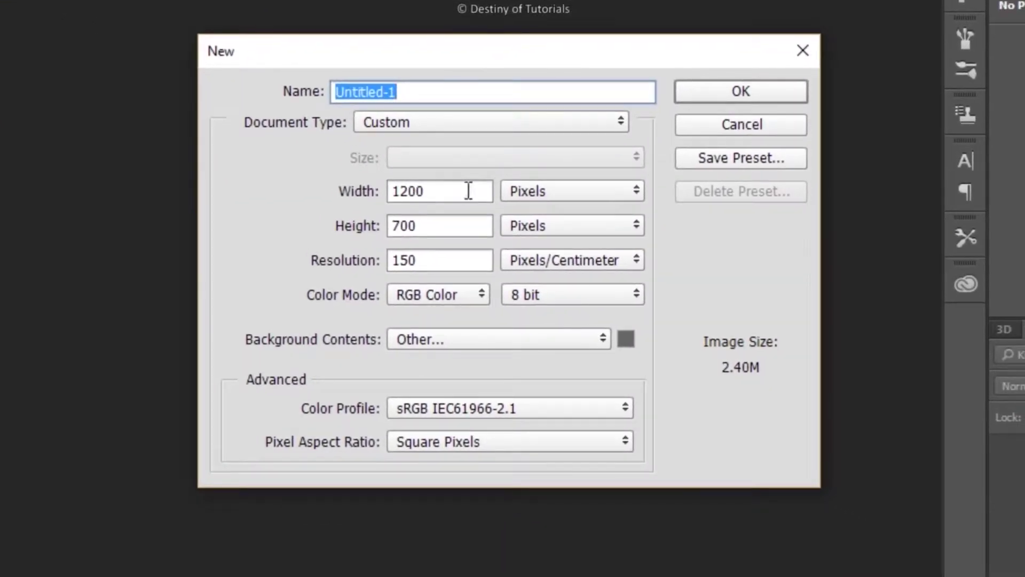
pyautogui.click(469, 191)
pyautogui.moveTo(465, 190); pyautogui.dragTo(394, 190)
pyautogui.click(451, 192)
pyautogui.click(451, 230)
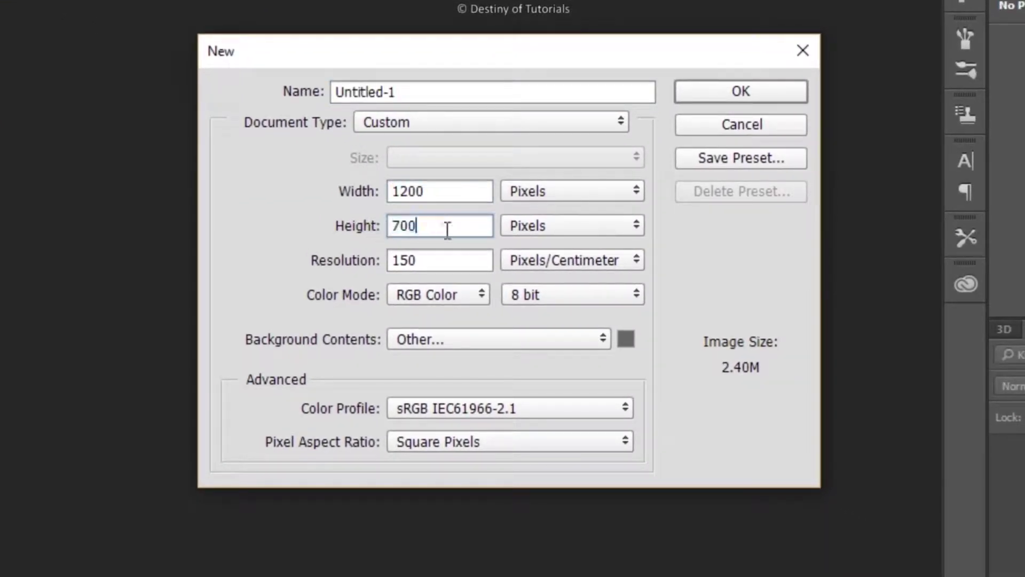
pyautogui.click(626, 339)
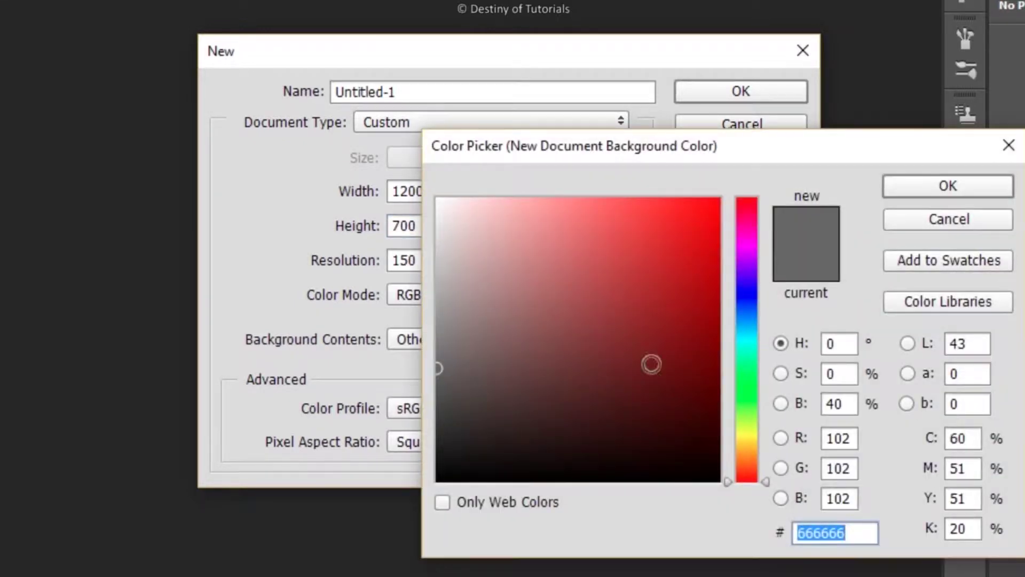
pyautogui.doubleClick(854, 404)
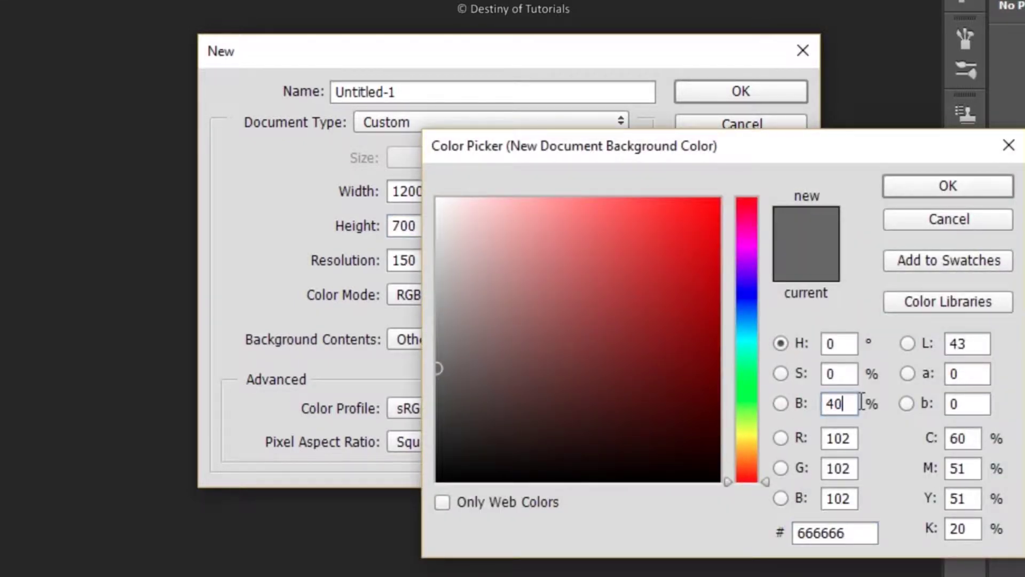
pyautogui.click(932, 194)
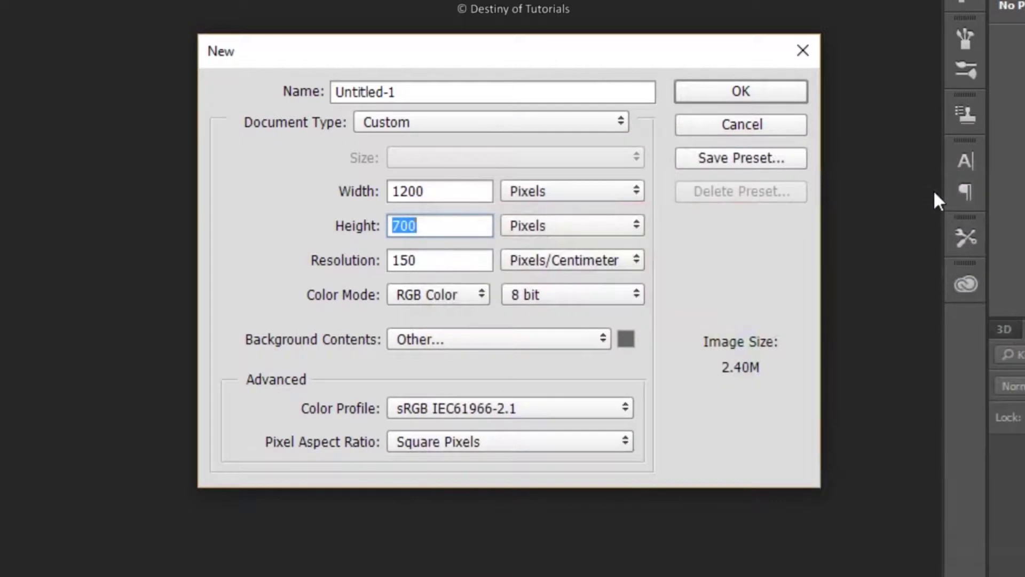
pyautogui.click(764, 94)
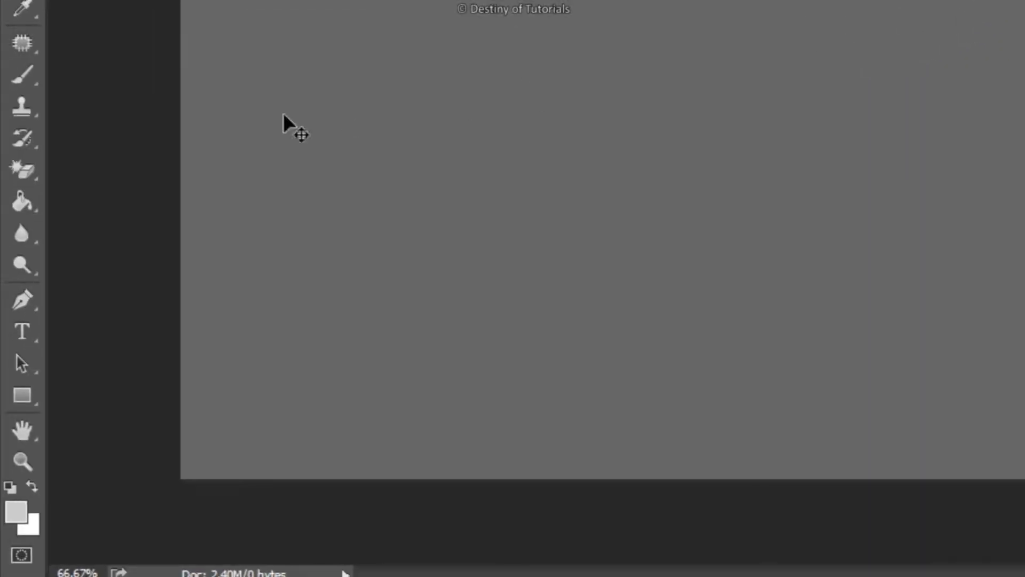
# Step: Choose the Horizontal Type Tool and set the font to Pricedown Black
pyautogui.click(35, 83)
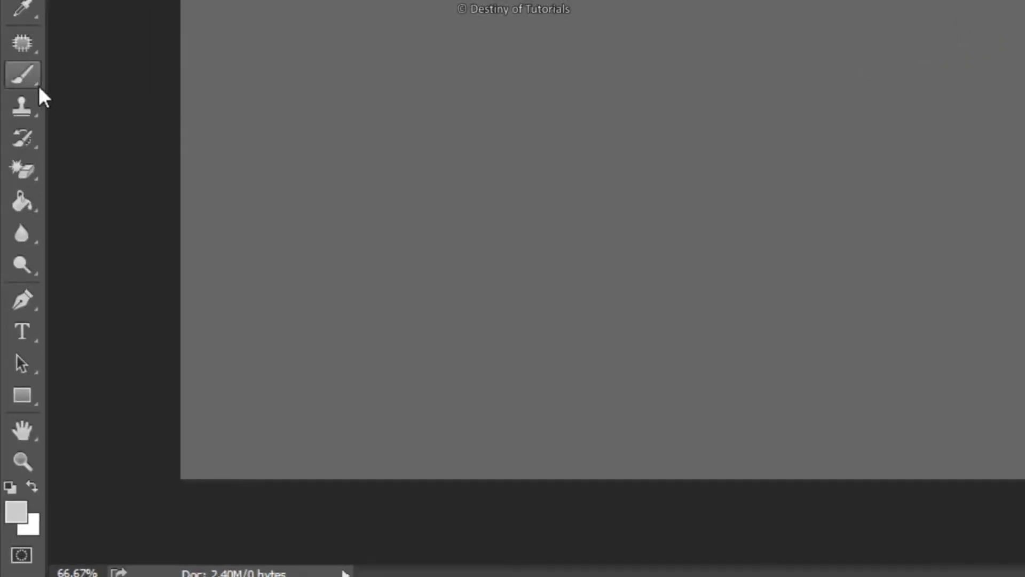
pyautogui.click(24, 300)
pyautogui.rightClick(29, 332)
pyautogui.click(120, 334)
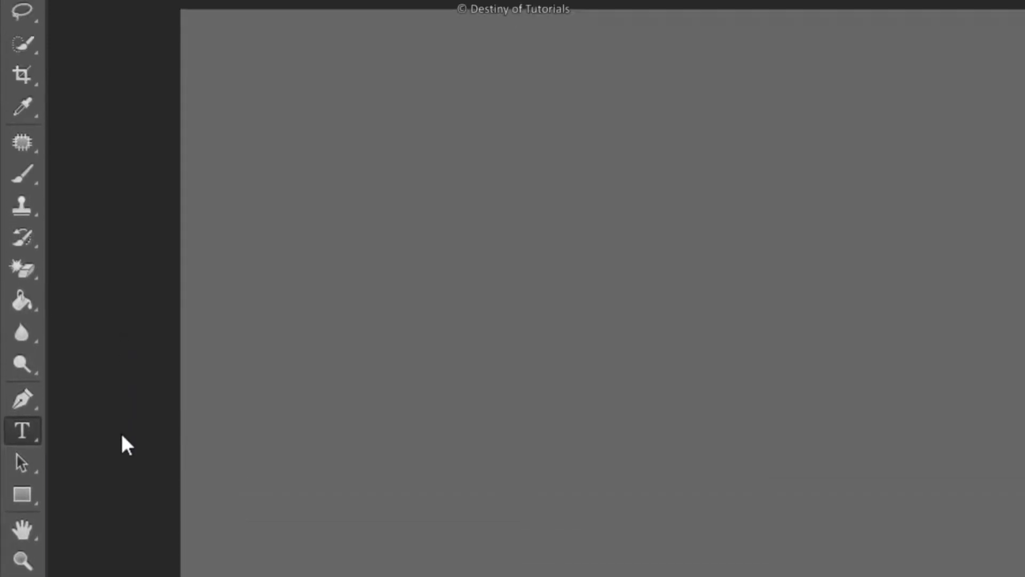
pyautogui.click(271, 54)
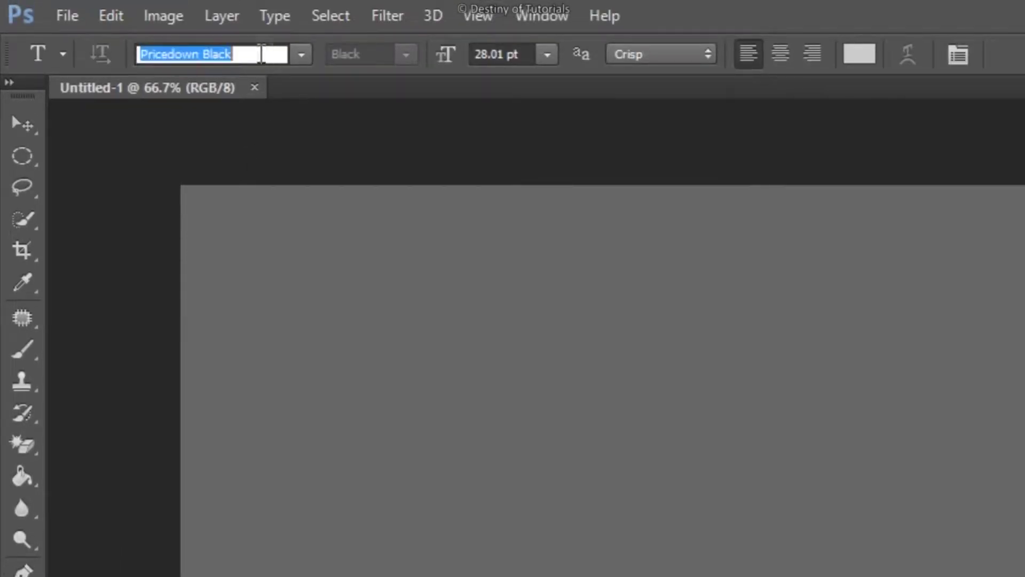
pyautogui.moveTo(138, 54); pyautogui.dragTo(279, 50)
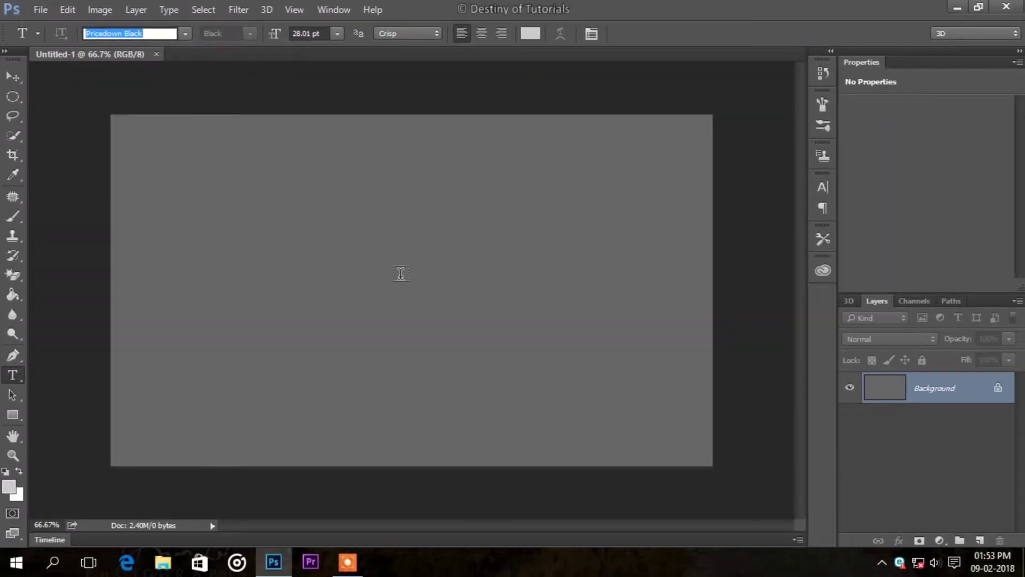
# Step: Type 'Half a Heart' near the canvas centre at 28.01 pt, correcting the typo
pyautogui.click(400, 274)
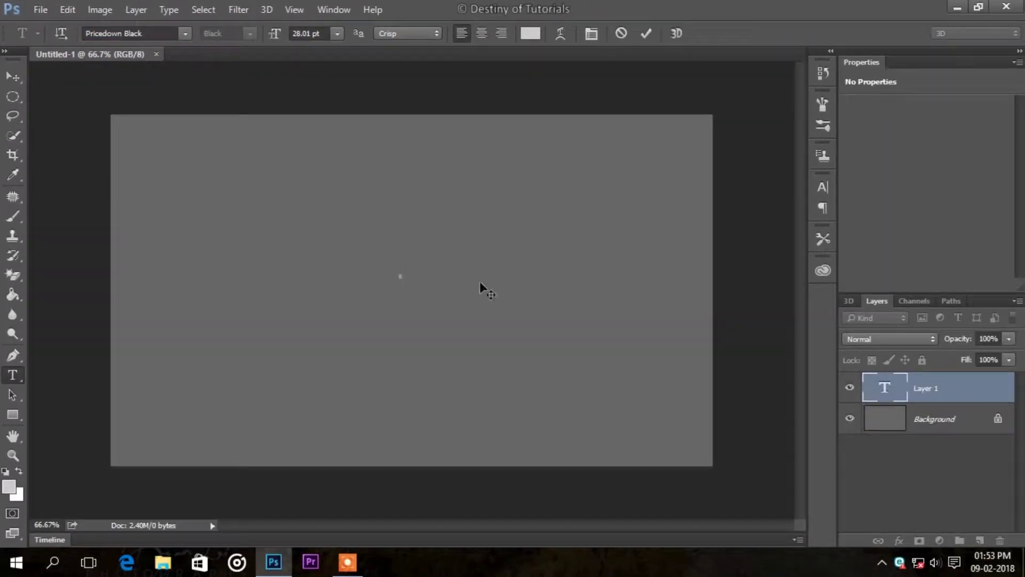
pyautogui.write('Ha')
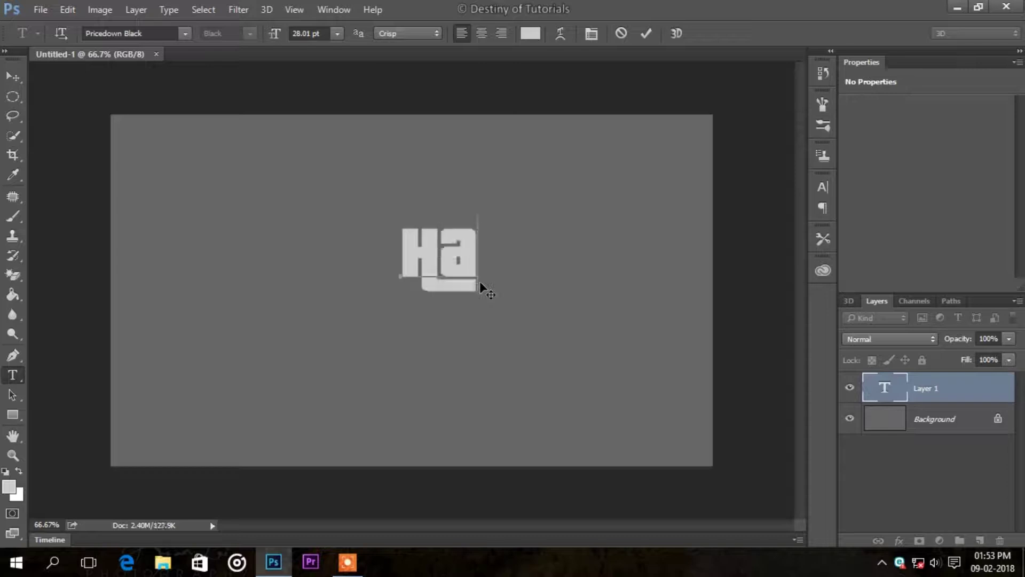
pyautogui.write('lf')
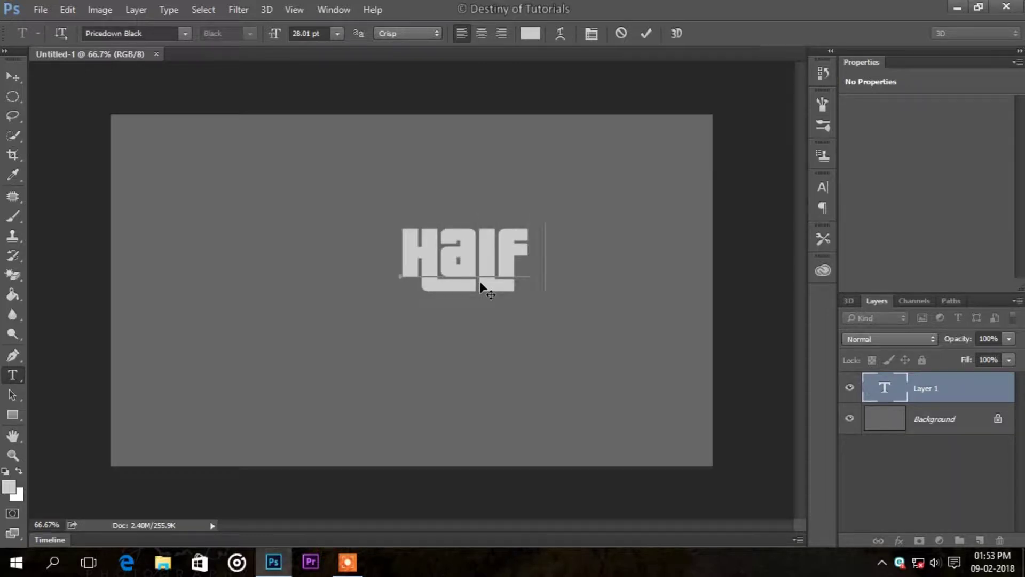
pyautogui.write(' a Hero')
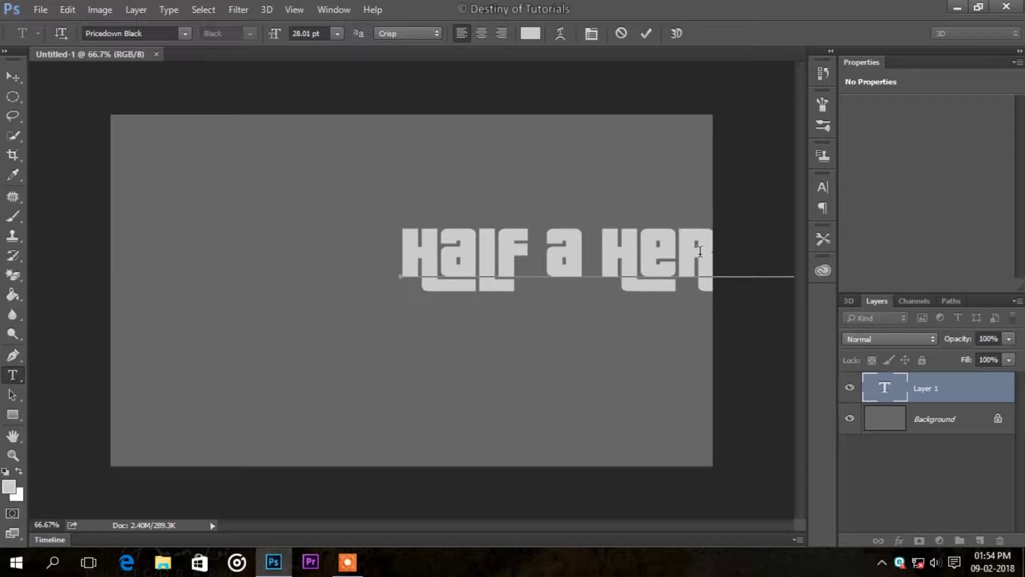
pyautogui.press('BackSpace')
pyautogui.press('BackSpace')
pyautogui.write('a')
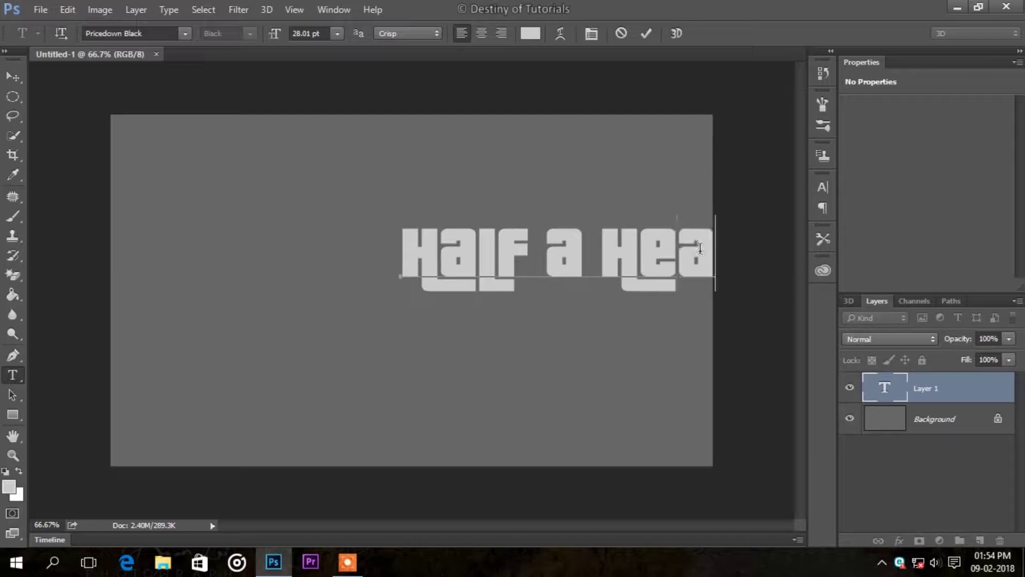
pyautogui.click(644, 34)
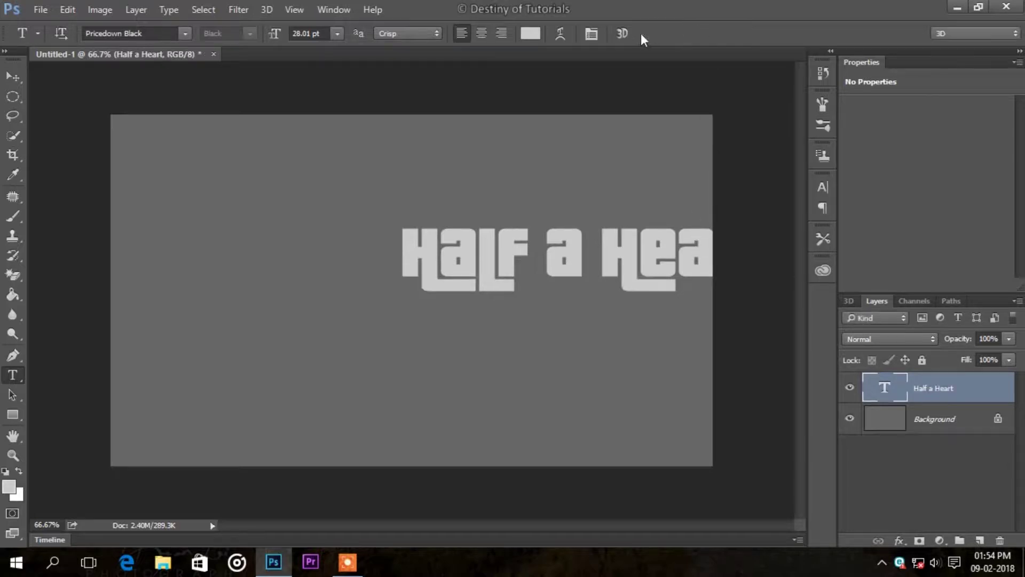
pyautogui.click(543, 250)
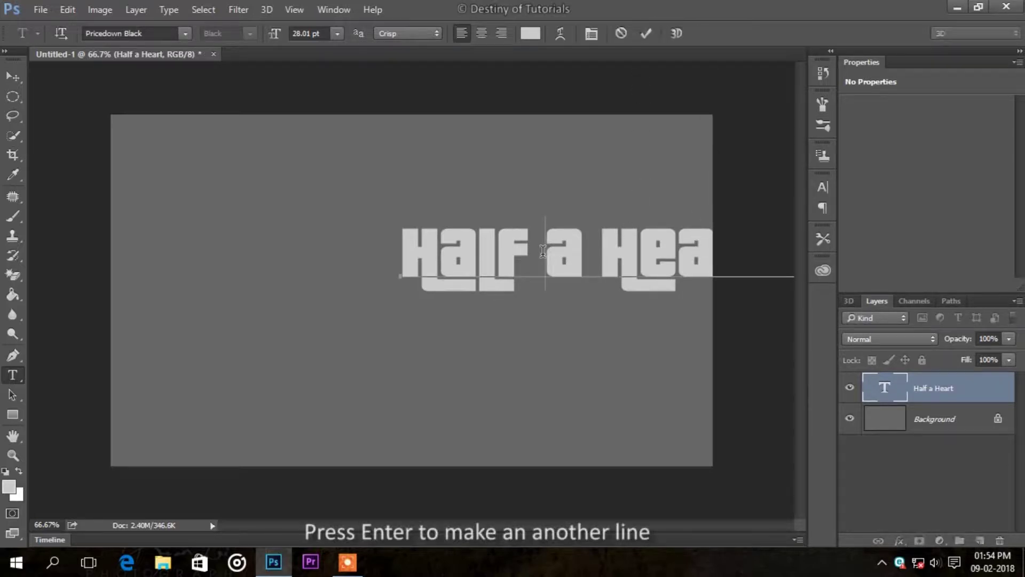
# Step: Break the text into 'Half' over 'a Heart' and kern the second line right
pyautogui.press('Return')
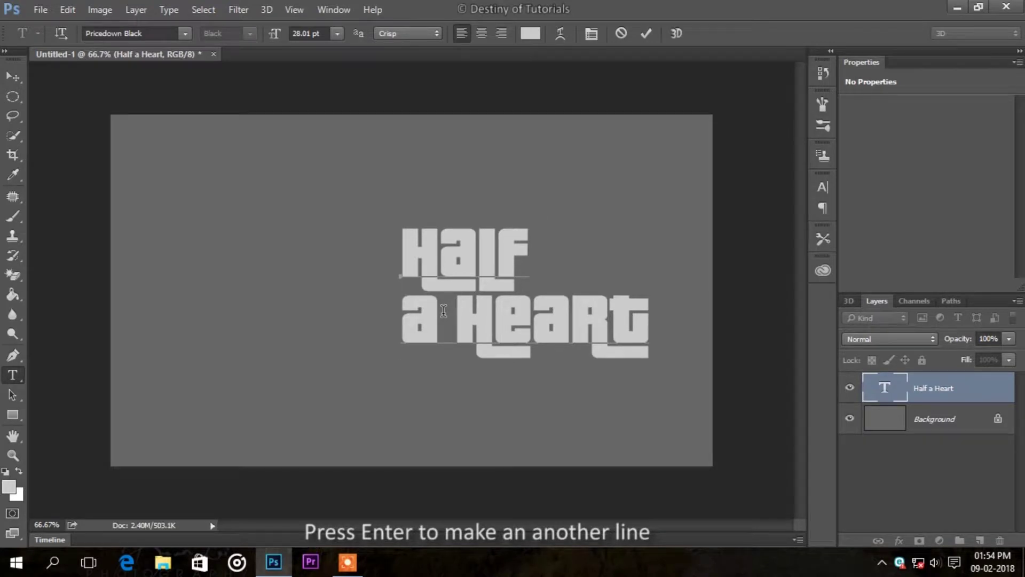
pyautogui.hotkey('alt', 'Right')
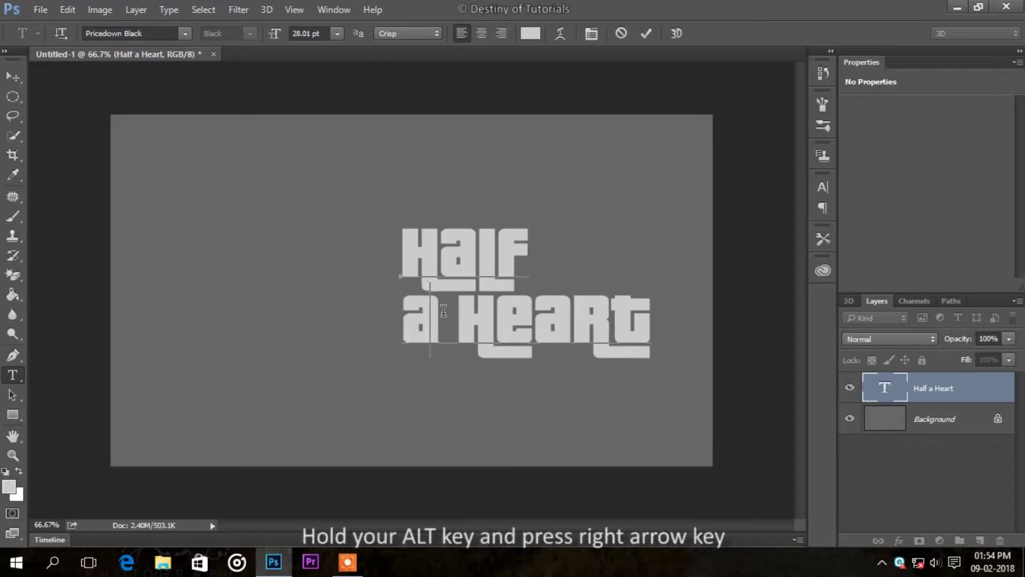
pyautogui.hotkey('alt', 'Right')
pyautogui.hotkey('alt', 'Right')
pyautogui.hotkey('alt', 'Right')
pyautogui.hotkey('alt', 'Right')
pyautogui.hotkey('alt', 'Right')
pyautogui.hotkey('alt', 'Right')
pyautogui.hotkey('alt', 'Right')
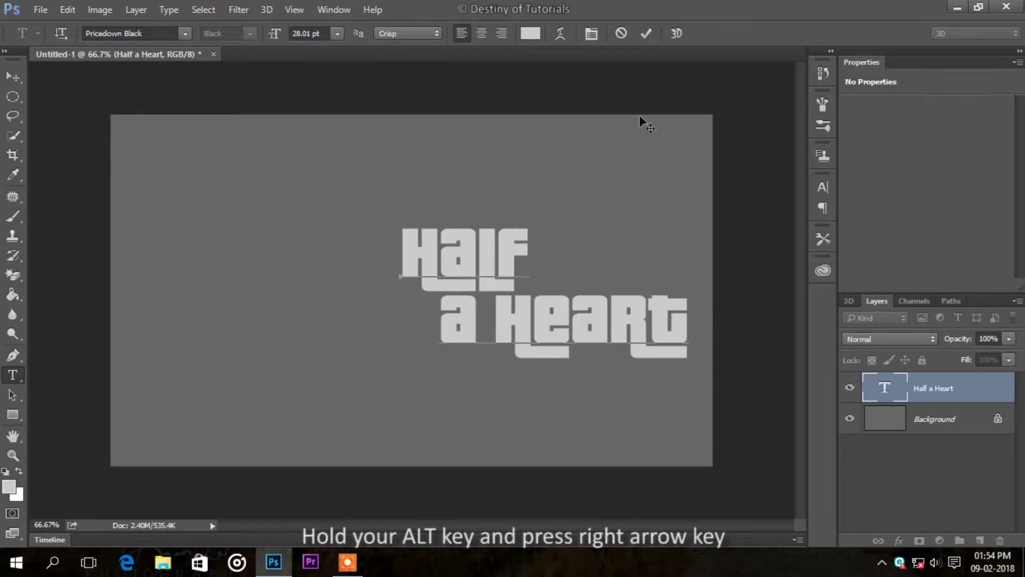
pyautogui.click(647, 33)
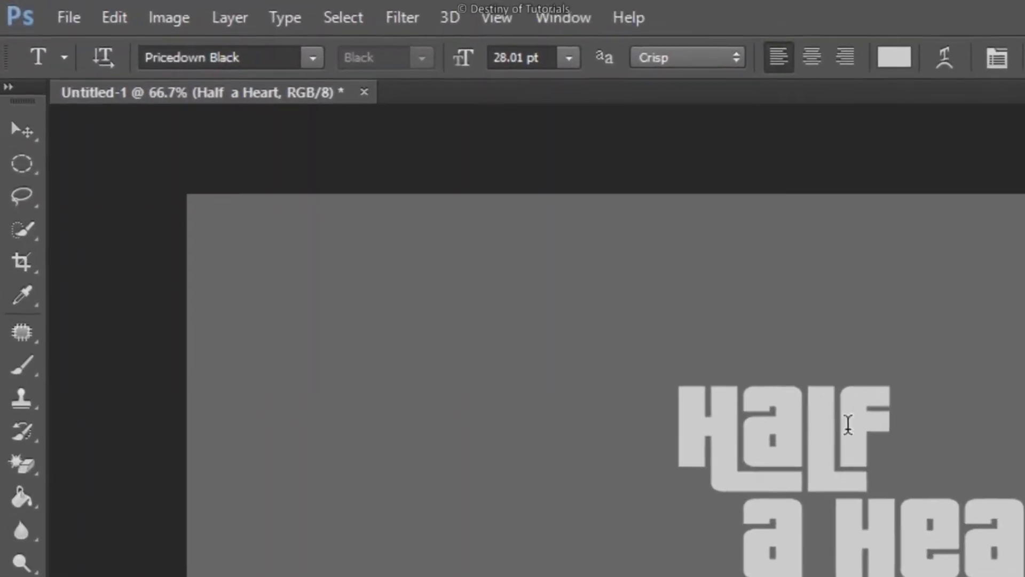
# Step: Centre the text horizontally and vertically on the canvas, then deselect
pyautogui.click(3, 126)
pyautogui.click(124, 133)
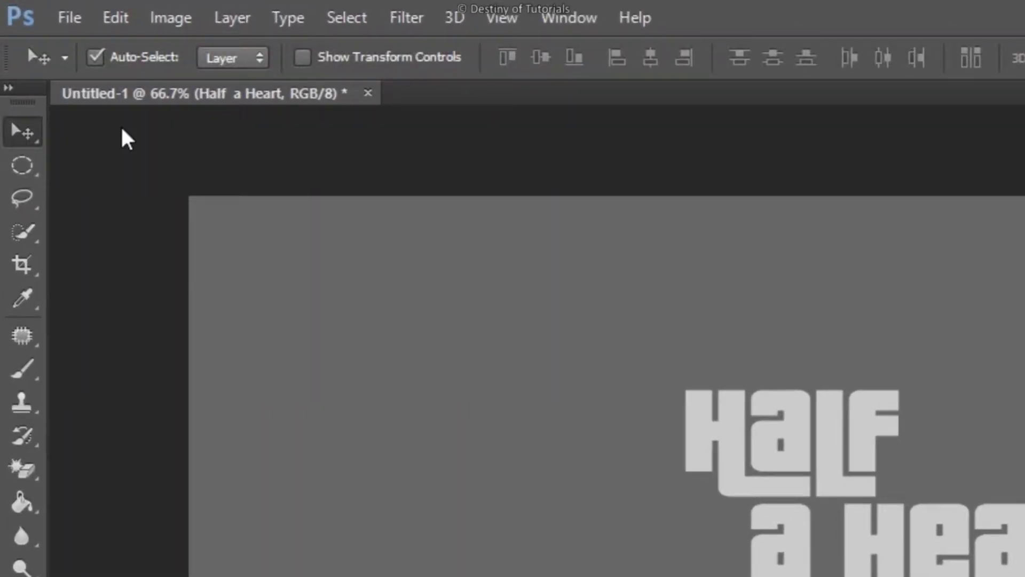
pyautogui.hotkey('ctrl', 'a')
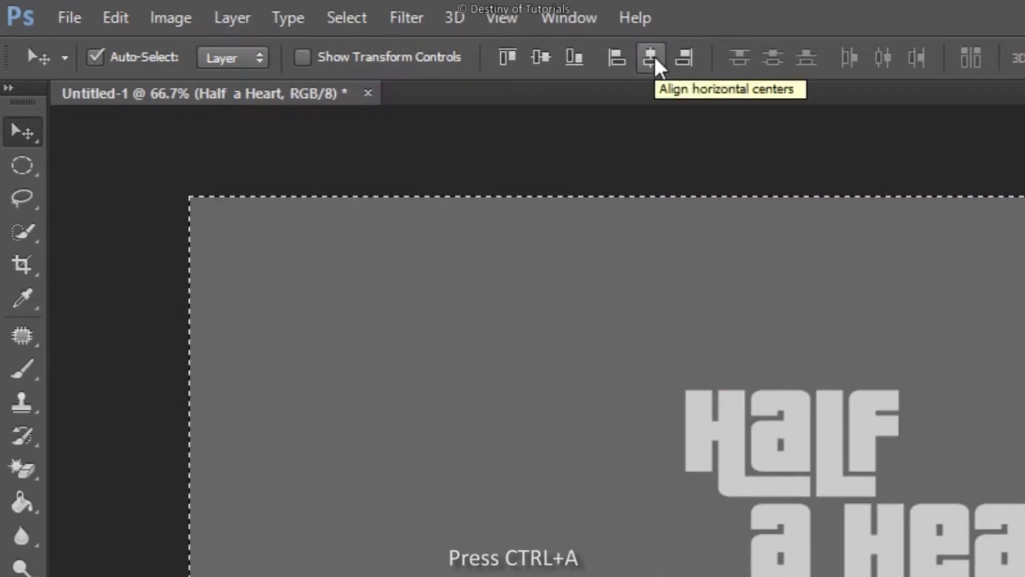
pyautogui.click(656, 60)
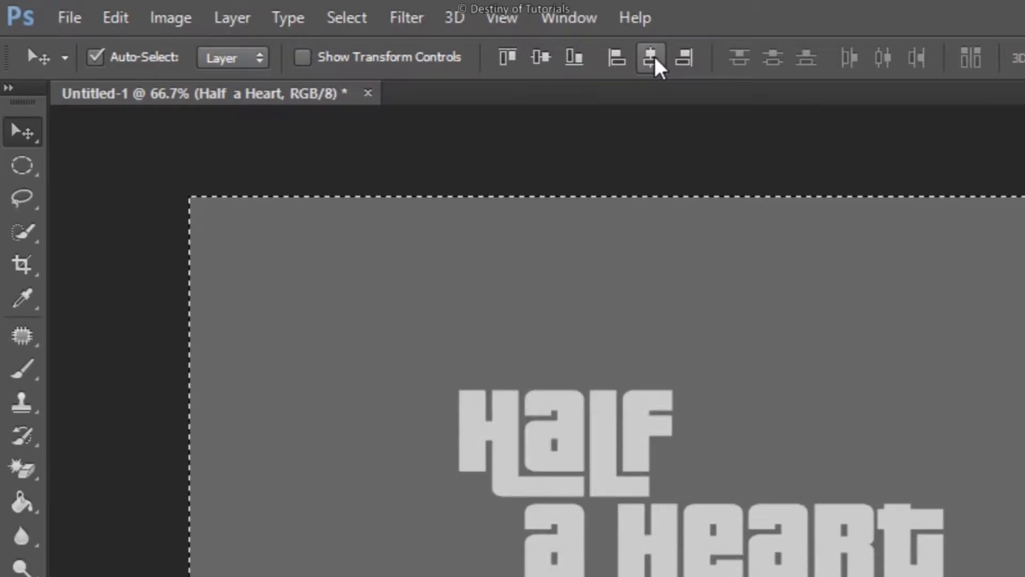
pyautogui.click(550, 60)
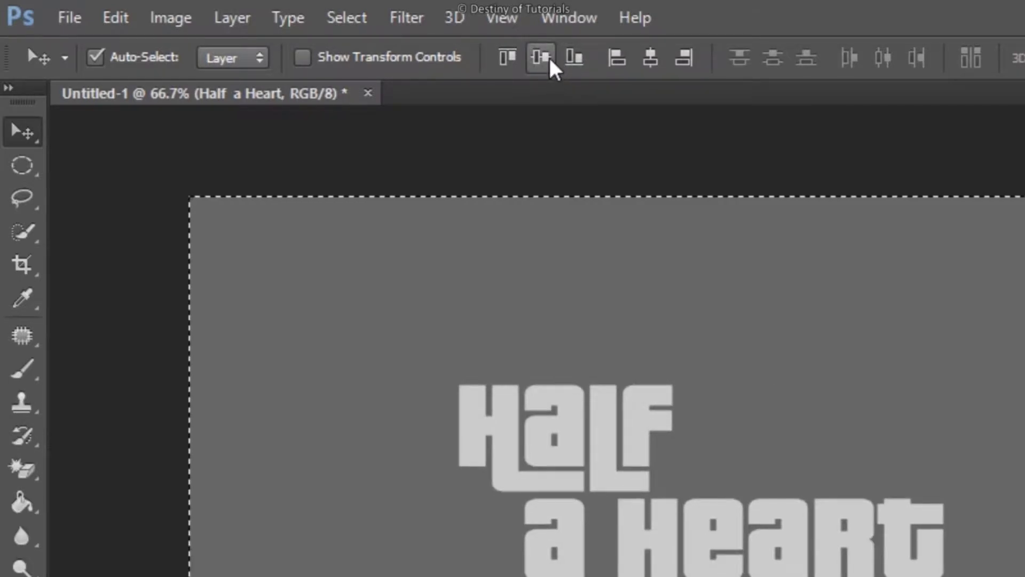
pyautogui.hotkey('ctrl', 'd')
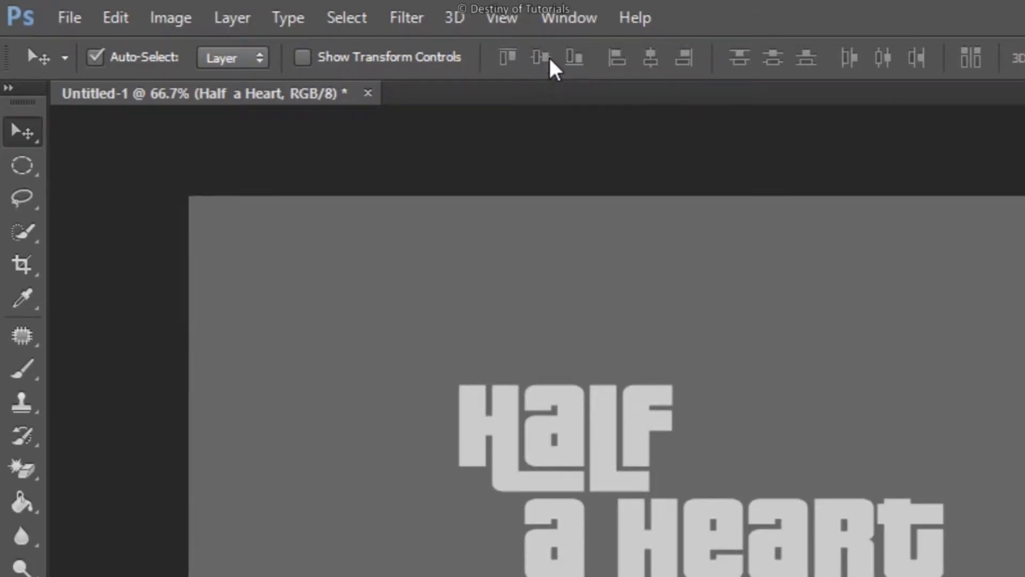
# Step: Apply New 3D Extrusion from Selected Layer to the Half a Heart text layer
pyautogui.rightClick(939, 483)
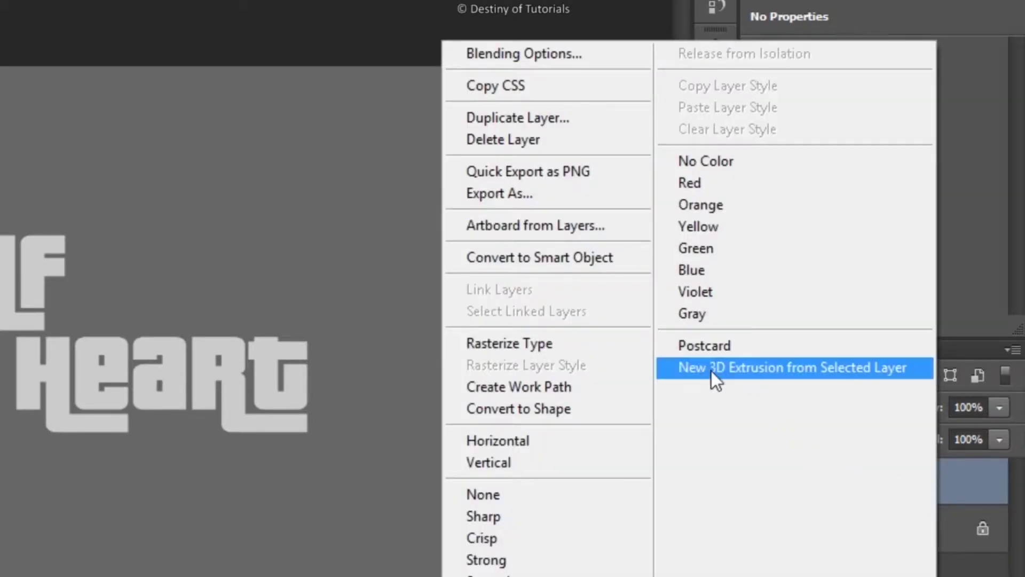
pyautogui.click(823, 367)
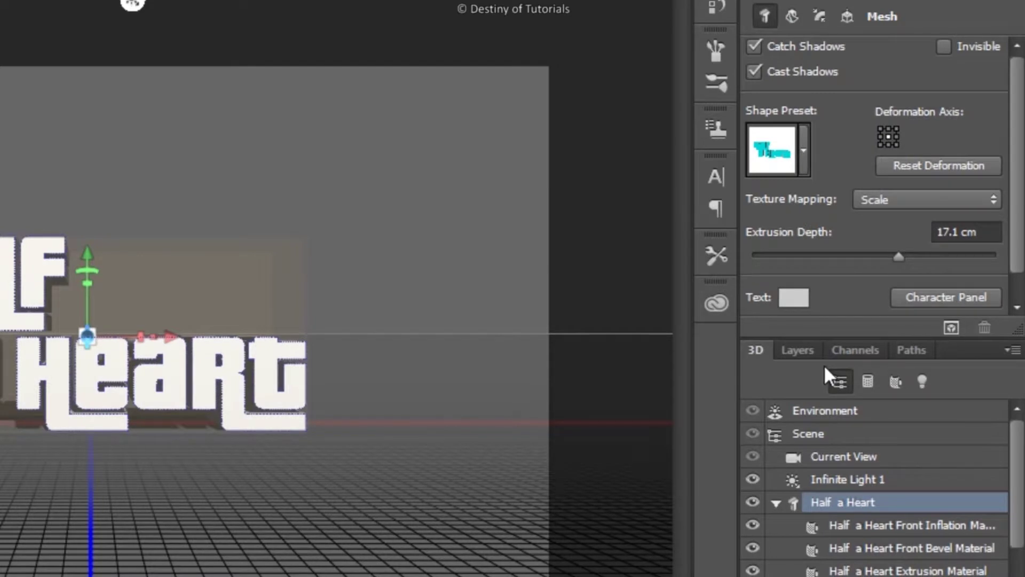
pyautogui.click(818, 353)
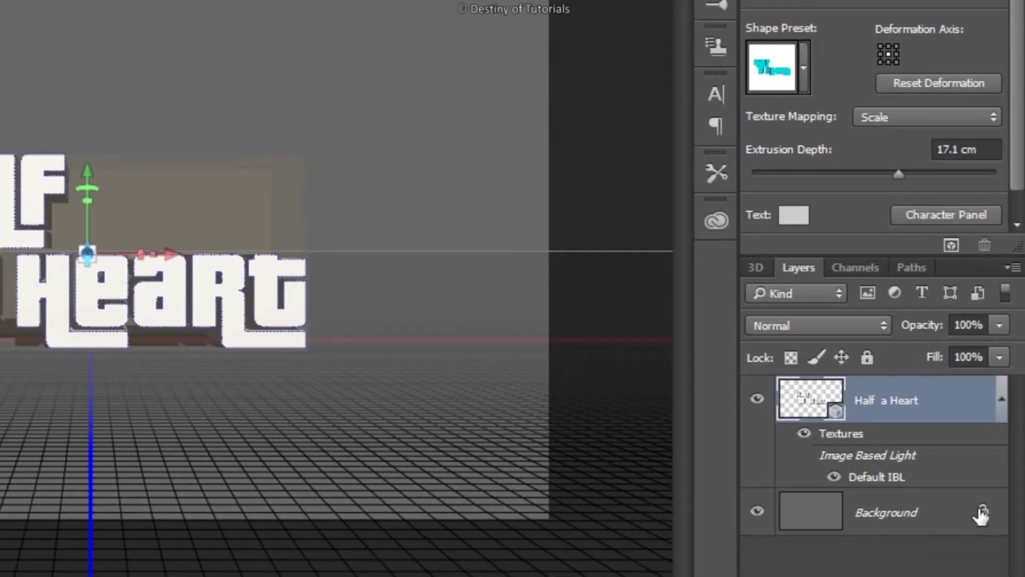
# Step: Unlock the Background as Layer 0, make it a 3D Postcard, and select it with Half a Heart
pyautogui.click(980, 514)
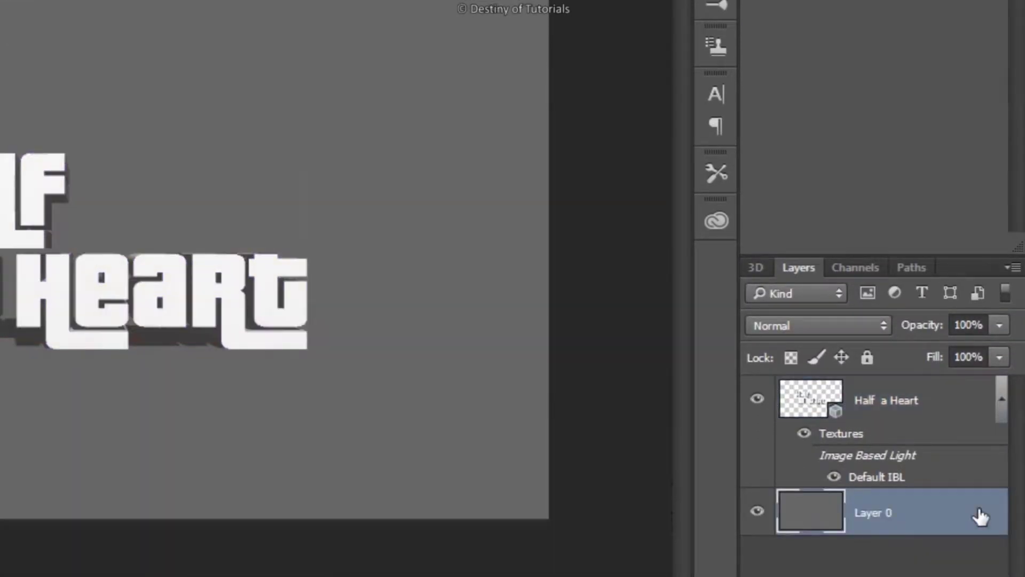
pyautogui.rightClick(927, 513)
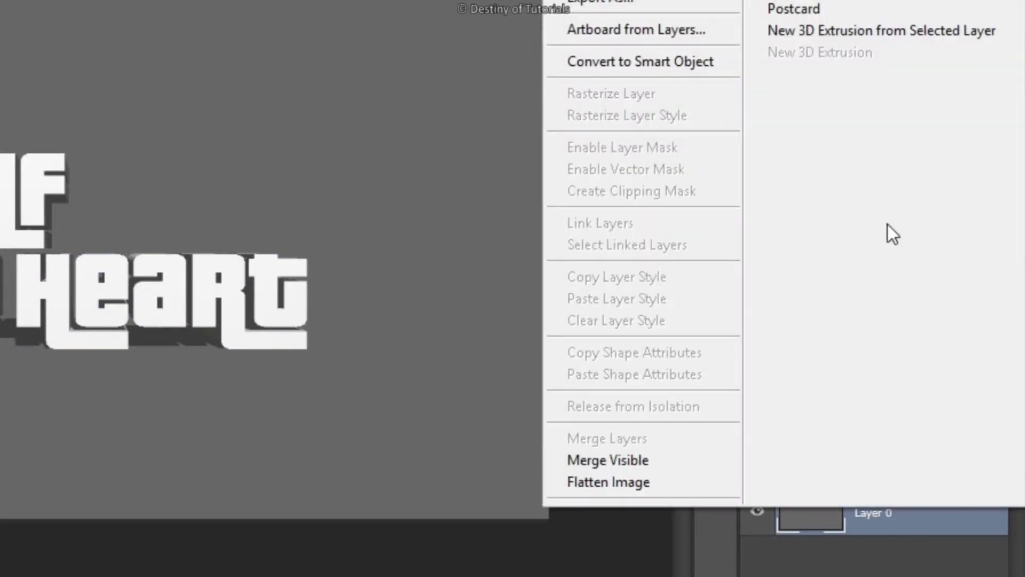
pyautogui.click(870, 4)
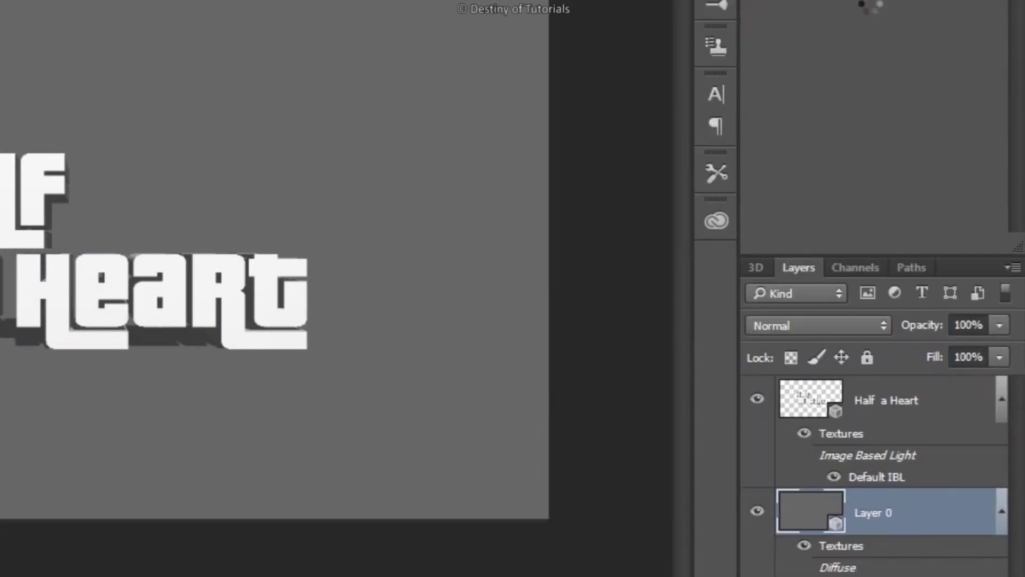
pyautogui.click(910, 409)
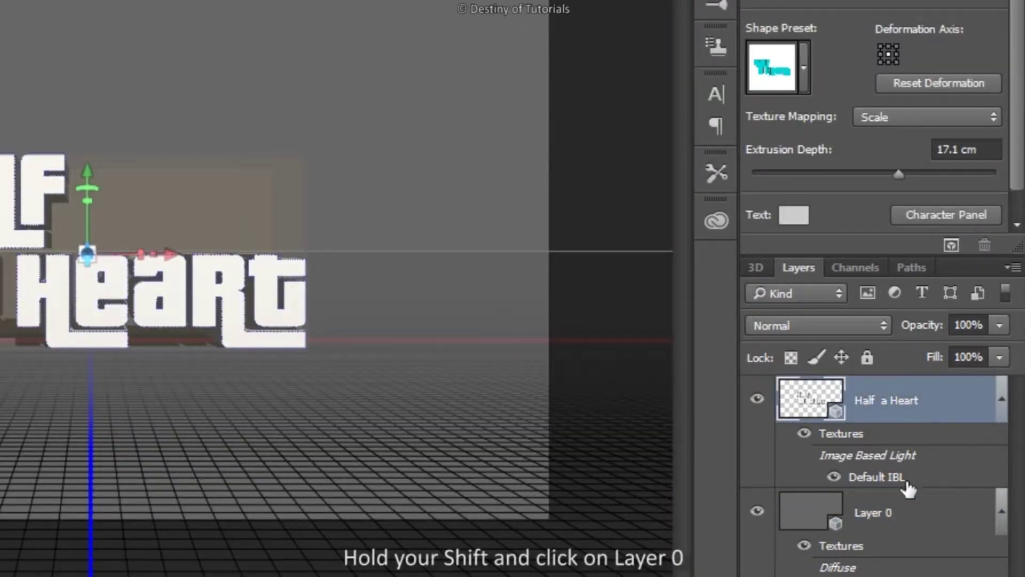
pyautogui.keyDown('shift'); pyautogui.click(938, 519); pyautogui.keyUp('shift')
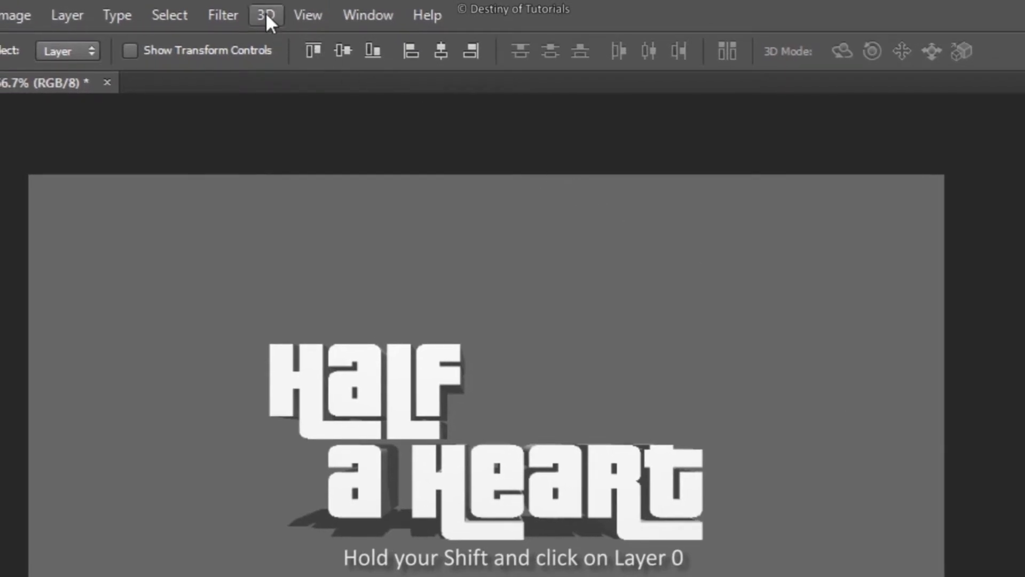
# Step: Merge the two 3D layers into one scene and uncheck IBL in Environment properties
pyautogui.click(265, 16)
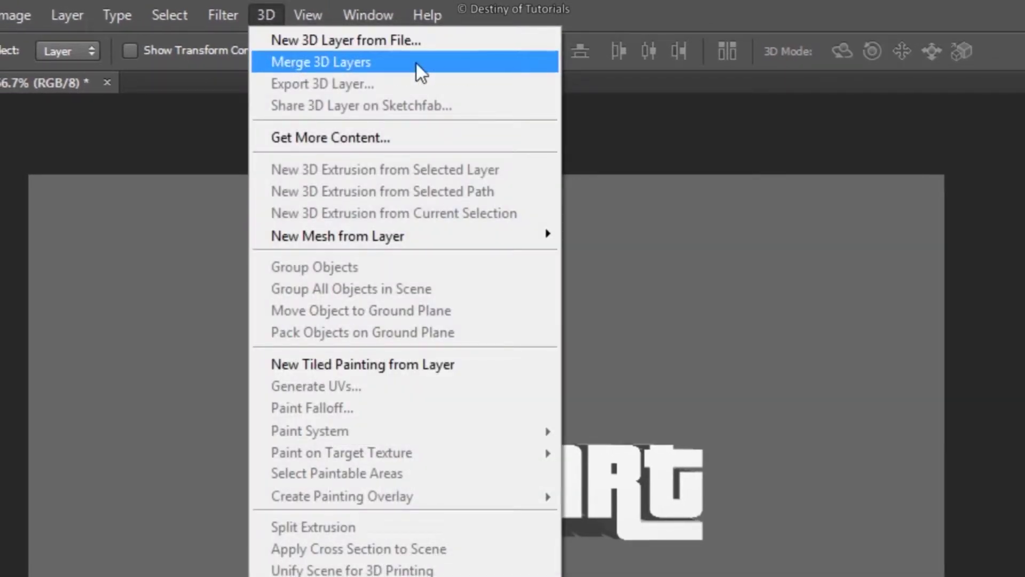
pyautogui.click(447, 63)
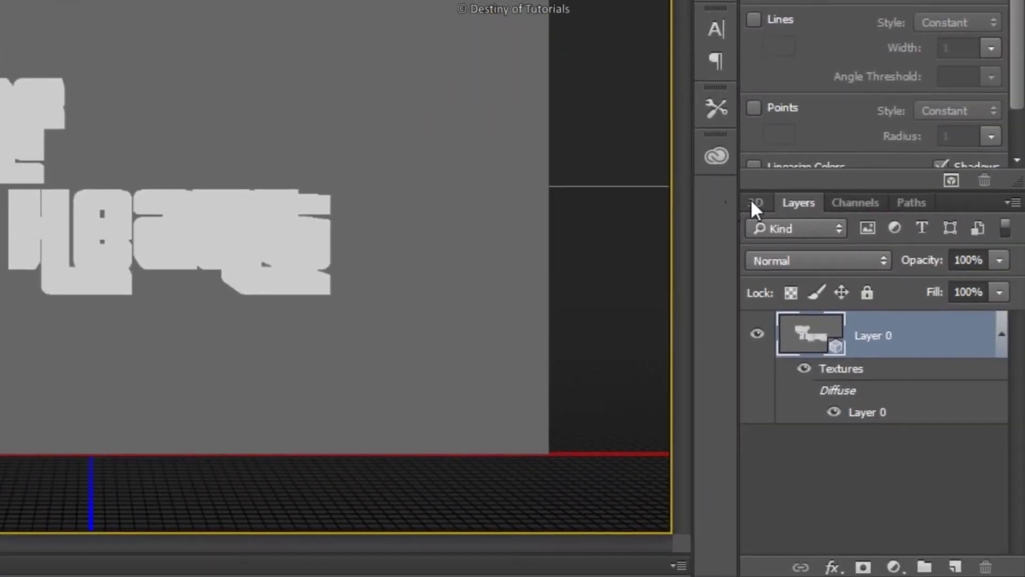
pyautogui.click(753, 204)
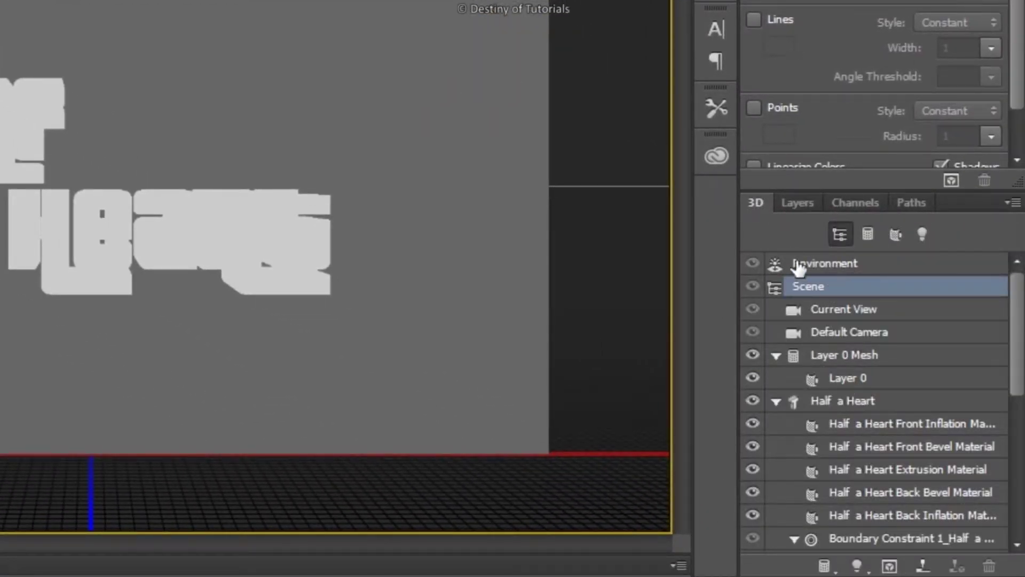
pyautogui.click(851, 265)
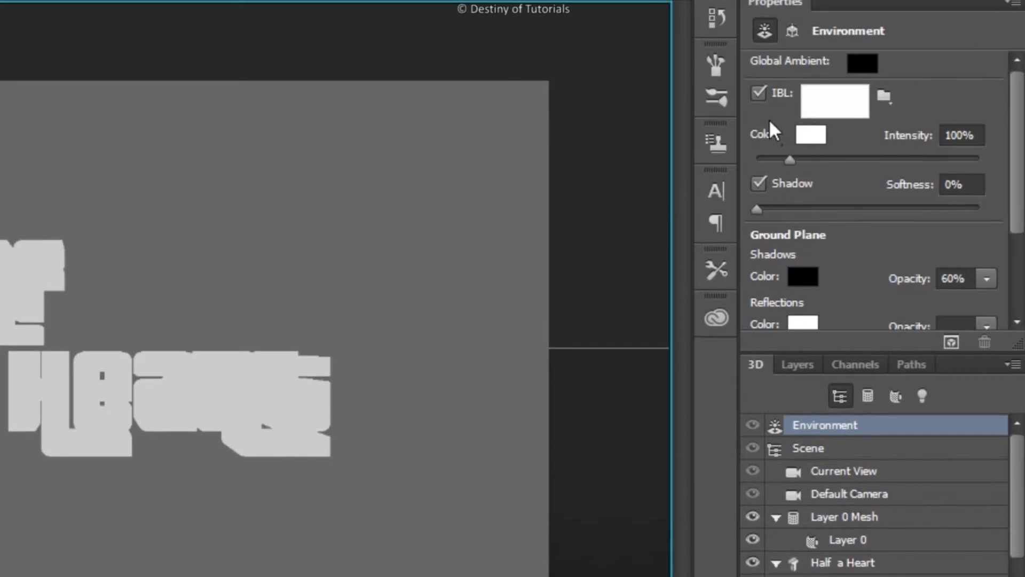
pyautogui.click(763, 92)
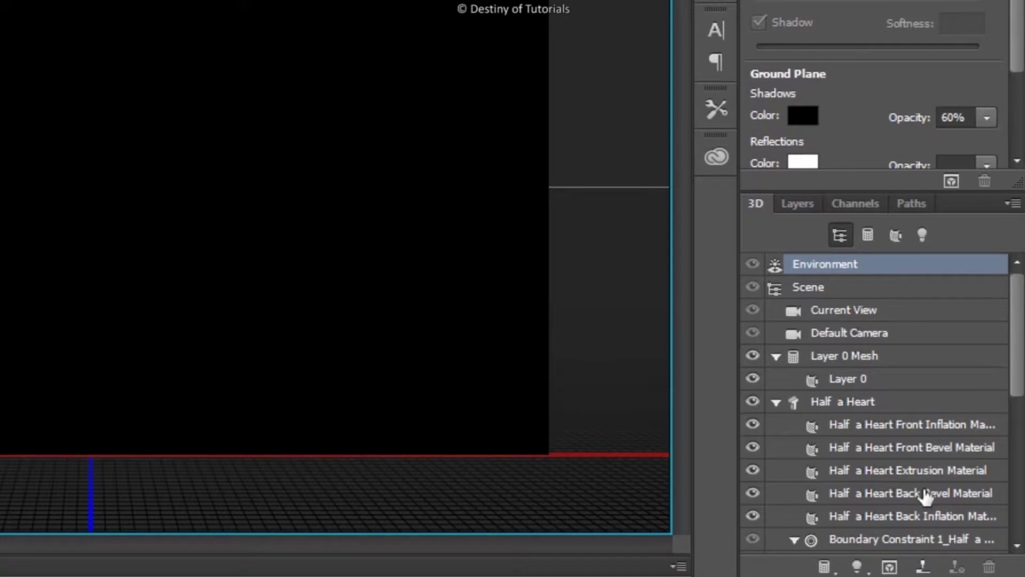
# Step: Add a spot light aimed at the text with a 54.2° cone and 25.3° hotspot
pyautogui.click(857, 567)
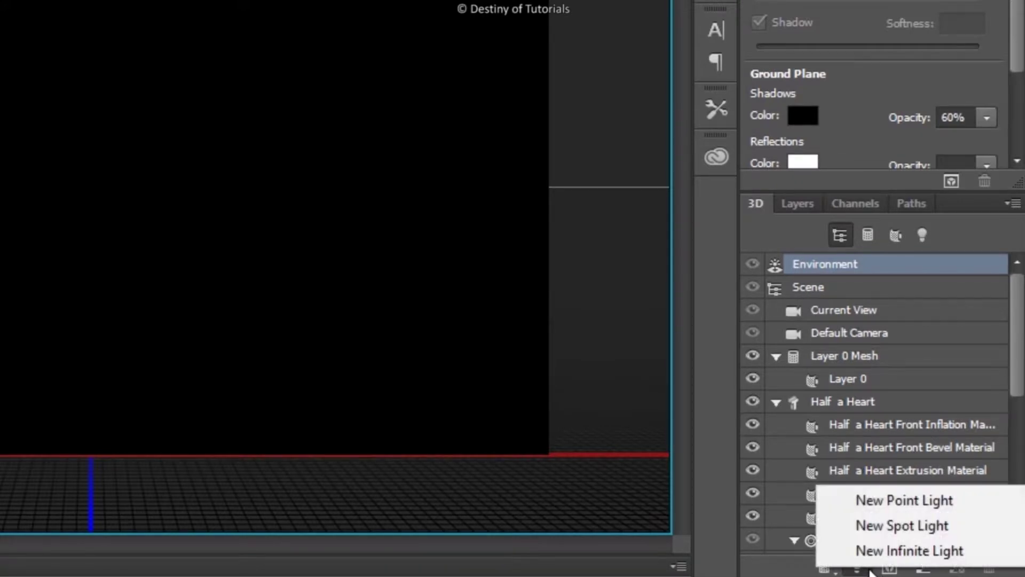
pyautogui.click(884, 528)
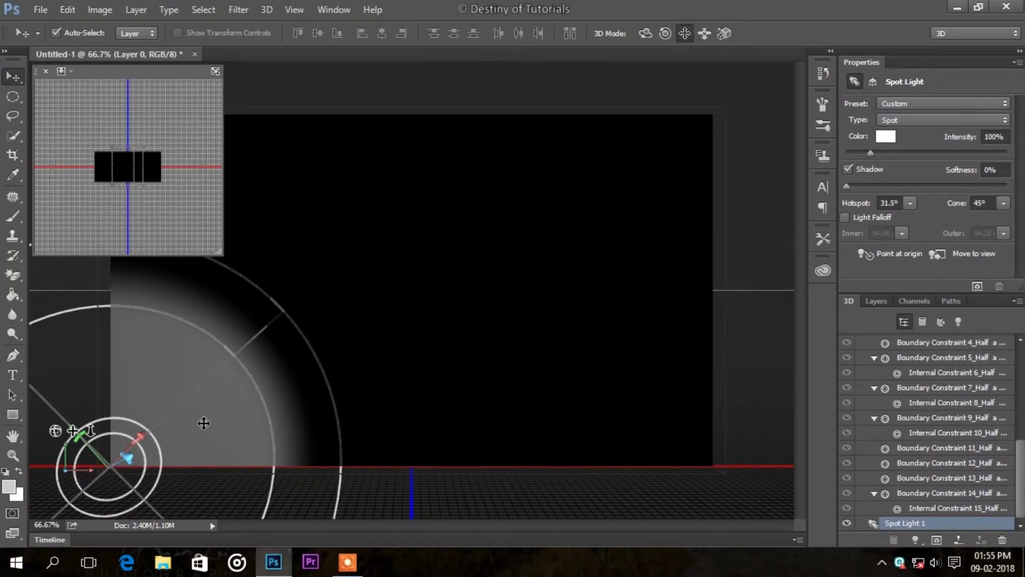
pyautogui.moveTo(203, 423)
pyautogui.mouseDown()
pyautogui.moveTo(538, 223)
pyautogui.moveTo(581, 313)
pyautogui.mouseUp()
pyautogui.moveTo(645, 415)
pyautogui.mouseDown()
pyautogui.moveTo(671, 437)
pyautogui.moveTo(658, 426)
pyautogui.mouseUp()
pyautogui.moveTo(601, 359); pyautogui.dragTo(575, 362)
pyautogui.moveTo(641, 259)
pyautogui.mouseDown()
pyautogui.moveTo(666, 255)
pyautogui.moveTo(672, 264)
pyautogui.mouseUp()
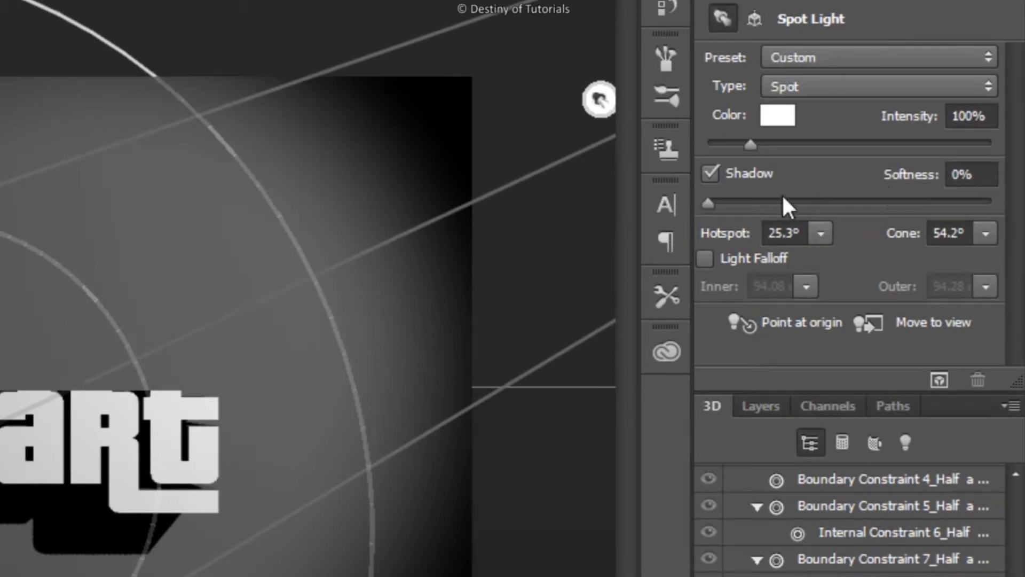
# Step: Set the spotlight's Shadow Softness to 40 and select the Current View camera
pyautogui.click(914, 174)
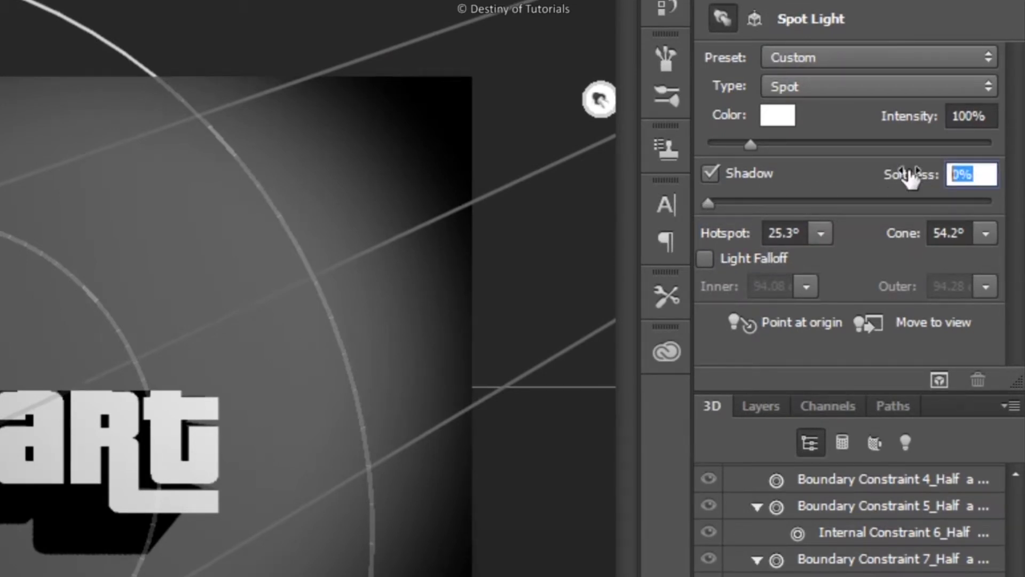
pyautogui.write('40')
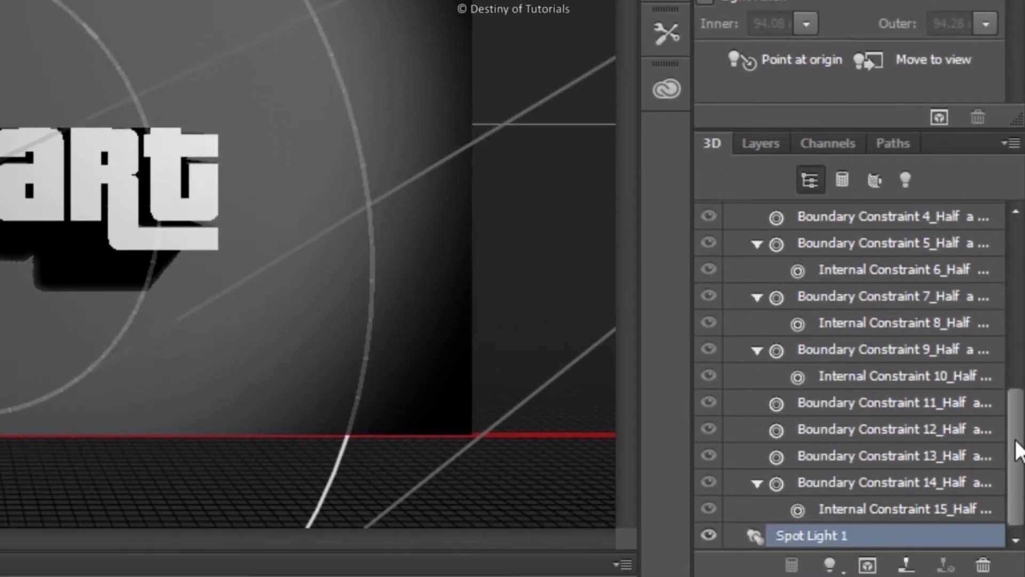
pyautogui.moveTo(1018, 446); pyautogui.dragTo(1017, 270)
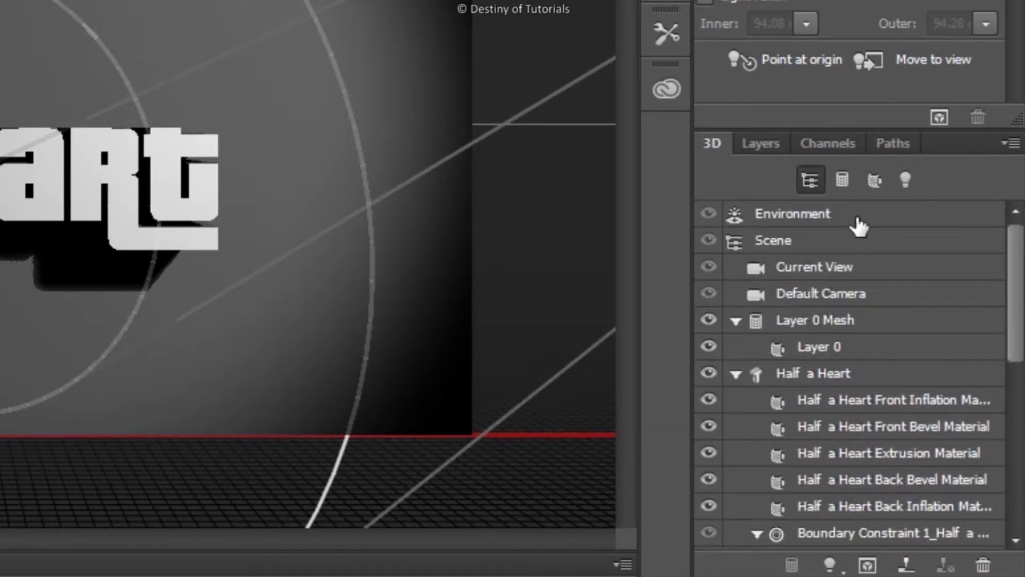
pyautogui.click(849, 267)
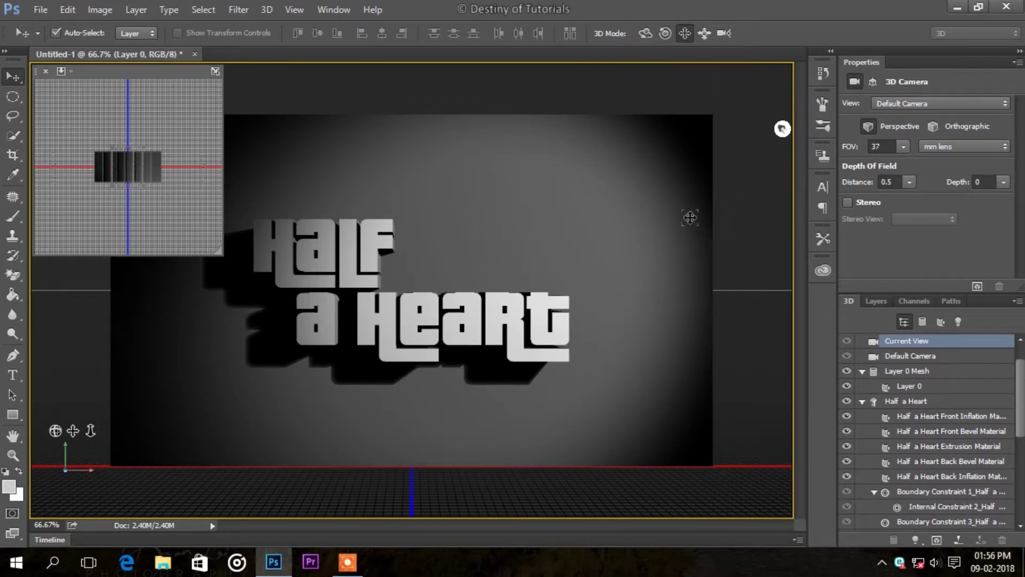
# Step: Orbit, pan and dolly the 3D camera to angle and enlarge the Half a Heart text
pyautogui.click(645, 33)
pyautogui.moveTo(639, 272)
pyautogui.mouseDown()
pyautogui.moveTo(468, 274)
pyautogui.moveTo(585, 267)
pyautogui.mouseUp()
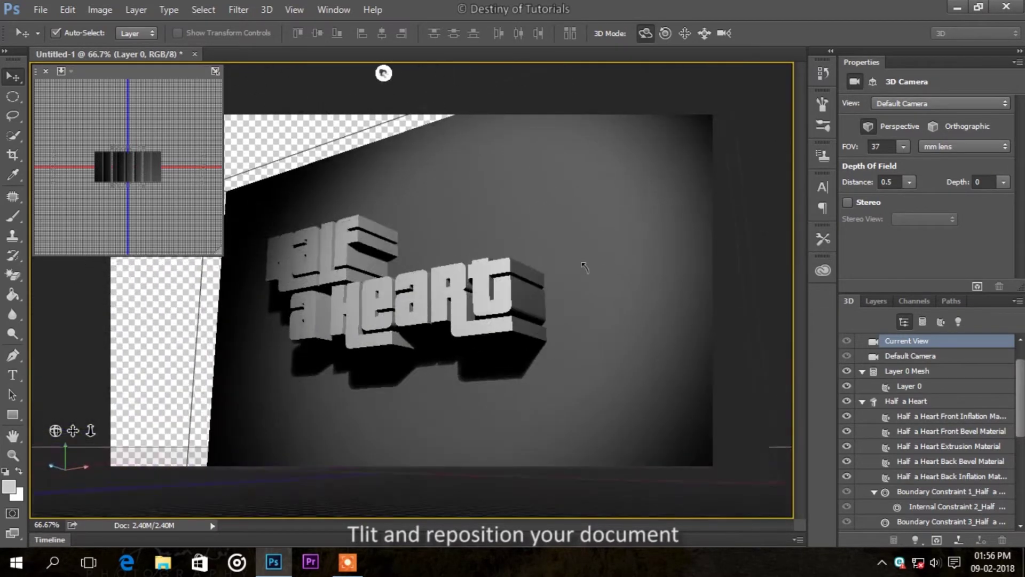
pyautogui.moveTo(585, 267); pyautogui.dragTo(613, 263)
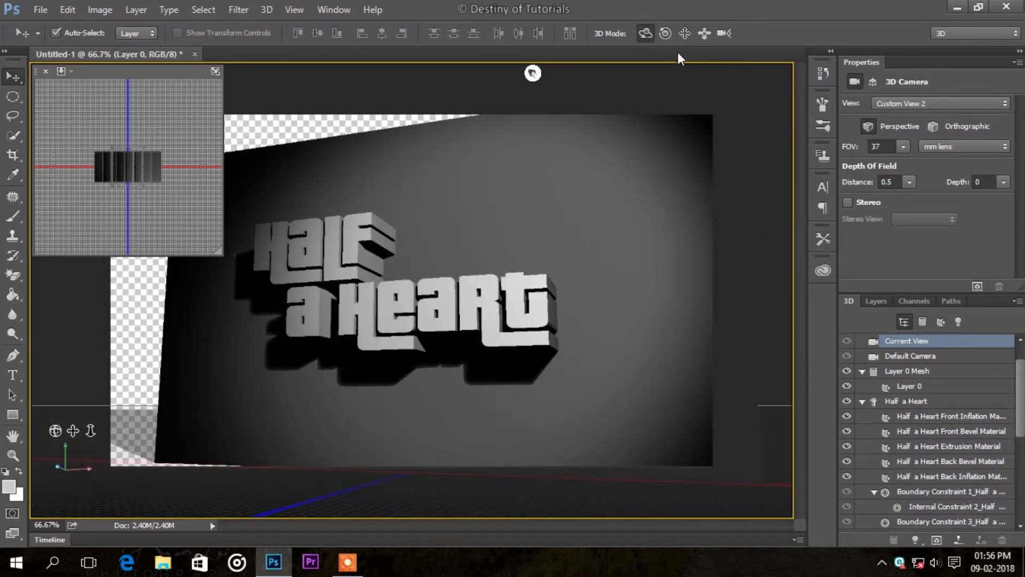
pyautogui.click(682, 33)
pyautogui.moveTo(533, 214); pyautogui.dragTo(507, 206)
pyautogui.click(702, 35)
pyautogui.moveTo(494, 199); pyautogui.dragTo(533, 258)
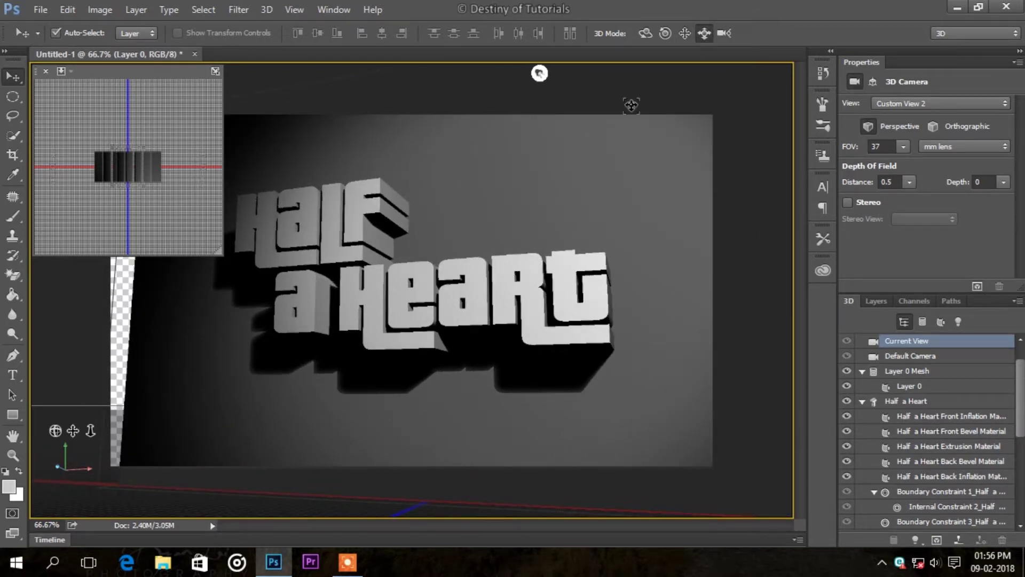
# Step: Tilt the camera for steeper perspective, slide the text left, and close the secondary 3D view
pyautogui.click(645, 34)
pyautogui.moveTo(582, 201); pyautogui.dragTo(617, 81)
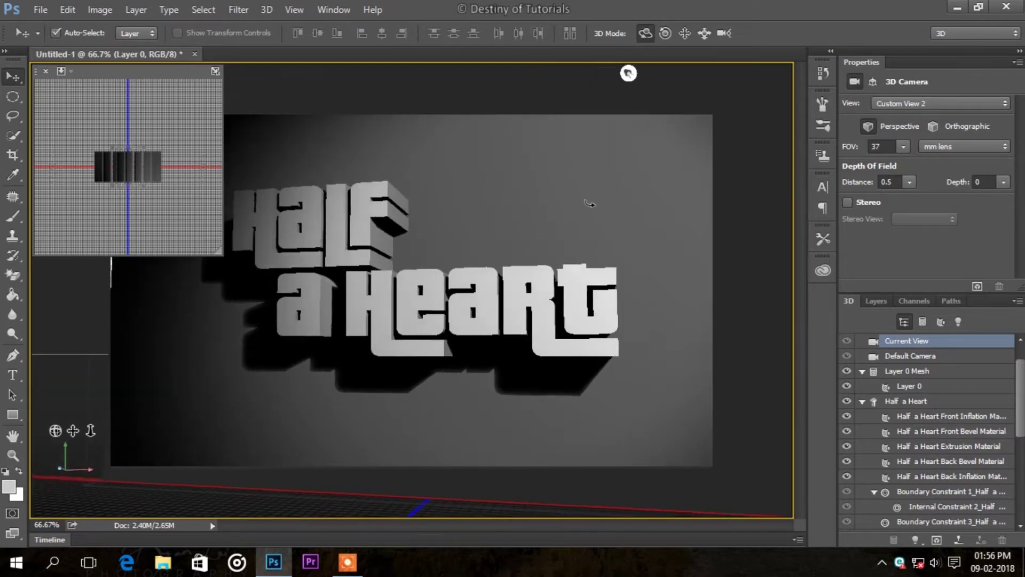
pyautogui.click(684, 33)
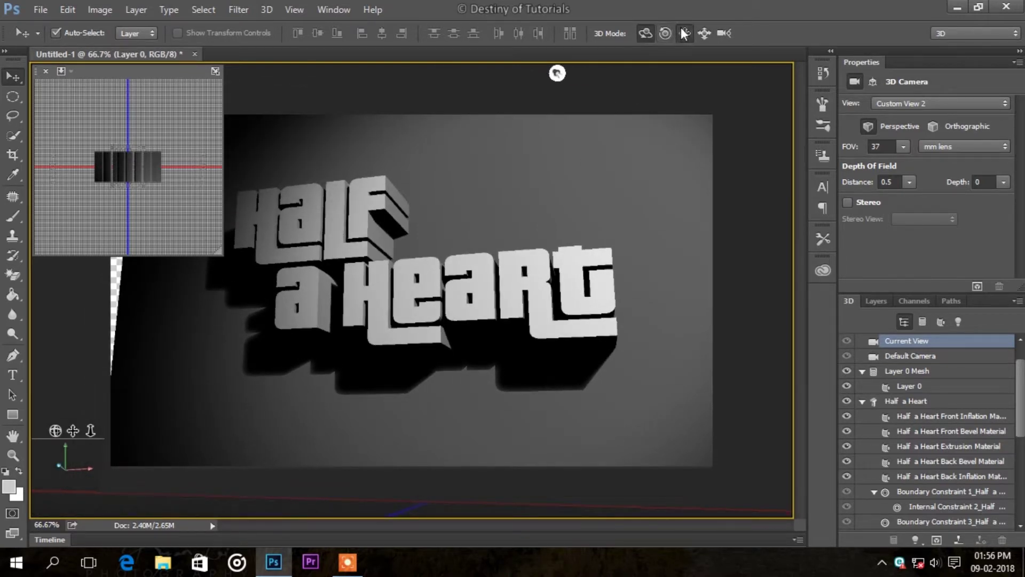
pyautogui.moveTo(622, 163); pyautogui.dragTo(606, 160)
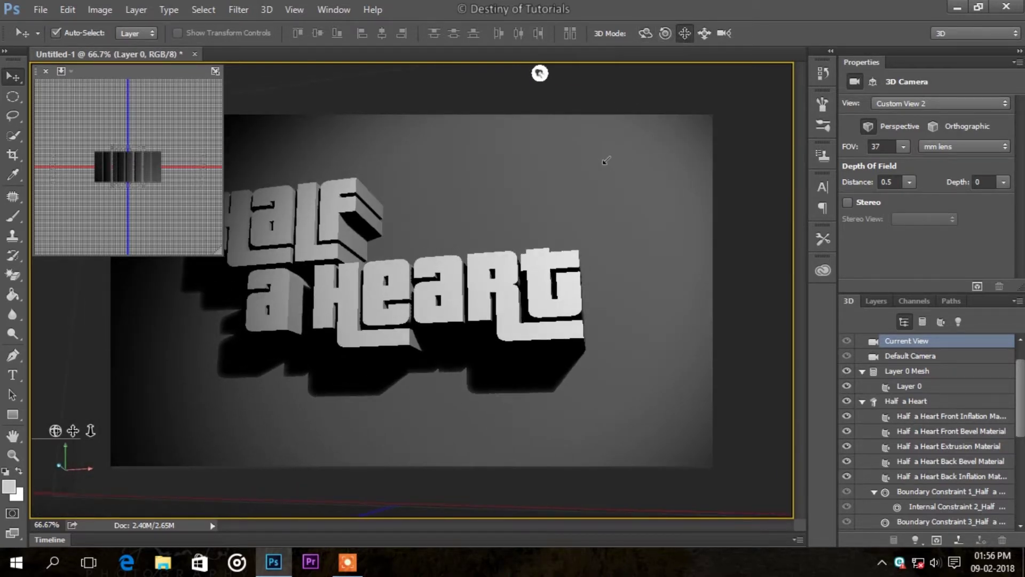
pyautogui.click(46, 73)
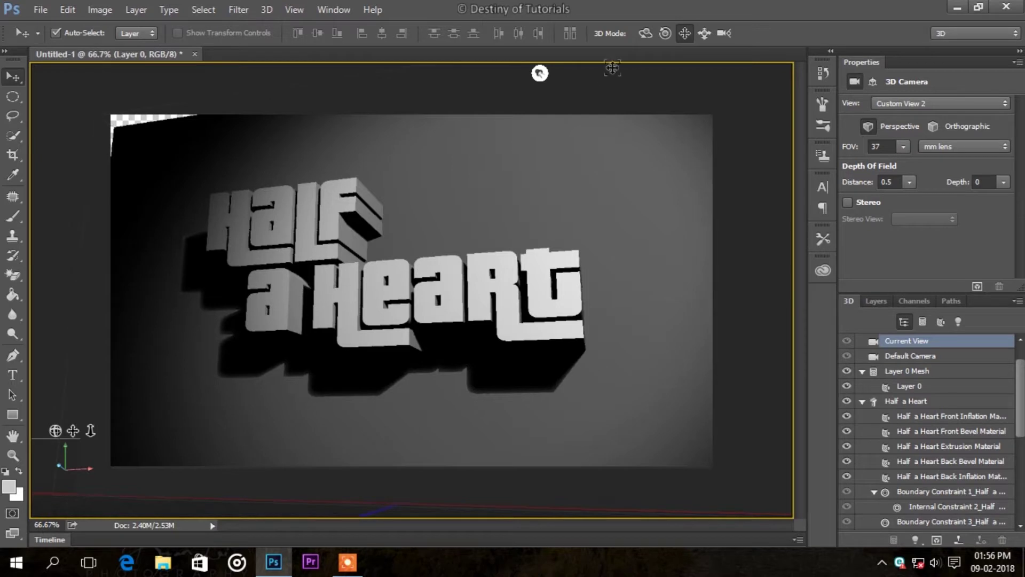
# Step: Pan, dolly closer and nudge the tilted text down so it sits larger and centred
pyautogui.moveTo(634, 174); pyautogui.dragTo(626, 176)
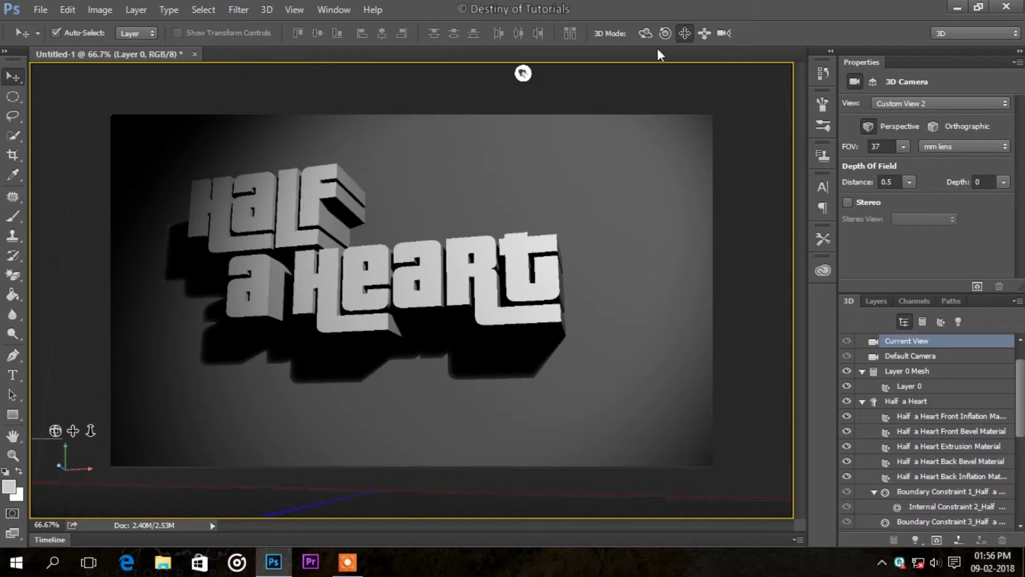
pyautogui.click(703, 34)
pyautogui.moveTo(609, 174)
pyautogui.mouseDown()
pyautogui.moveTo(618, 176)
pyautogui.moveTo(611, 171)
pyautogui.moveTo(600, 190)
pyautogui.moveTo(648, 210)
pyautogui.moveTo(635, 205)
pyautogui.mouseUp()
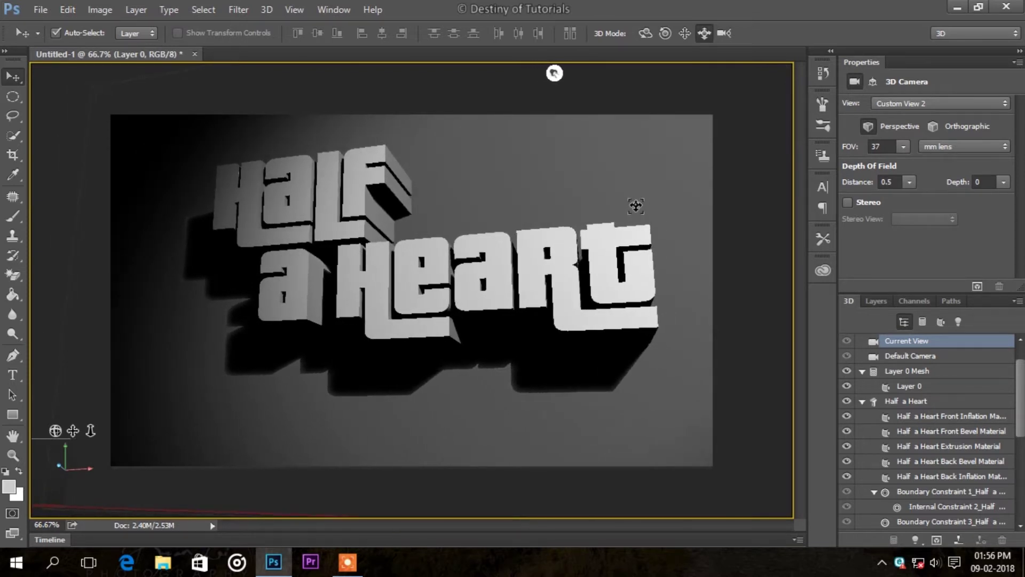
pyautogui.click(684, 33)
pyautogui.moveTo(647, 155); pyautogui.dragTo(648, 163)
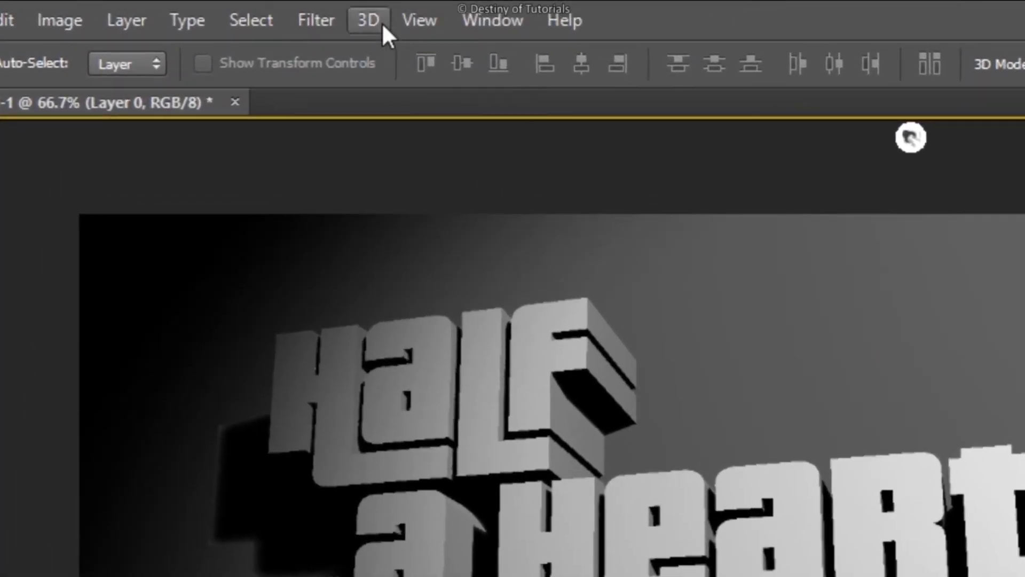
# Step: Start the 3D render of the 'Half a Heart' scene from the 3D menu
pyautogui.click(269, 9)
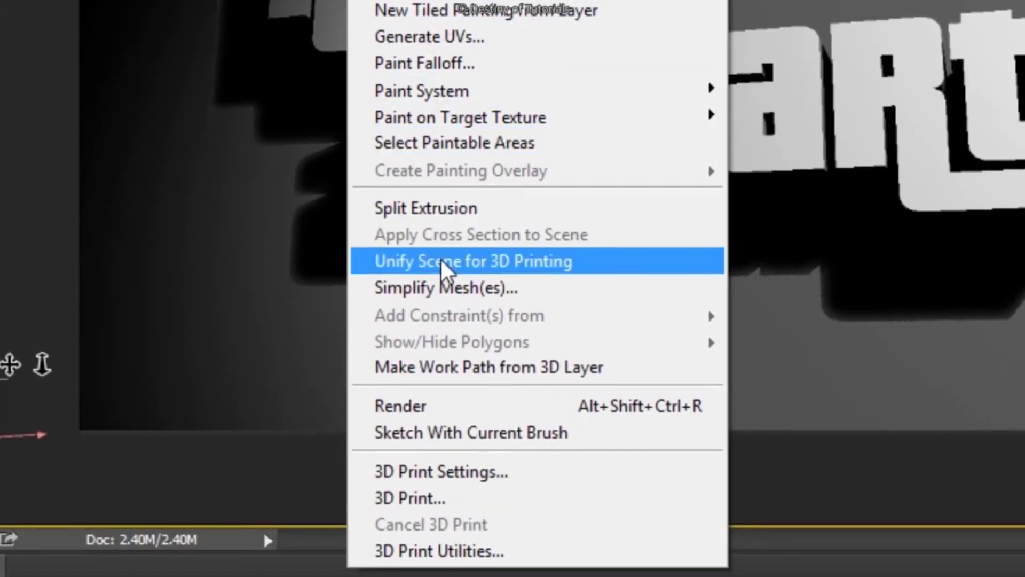
pyautogui.click(464, 406)
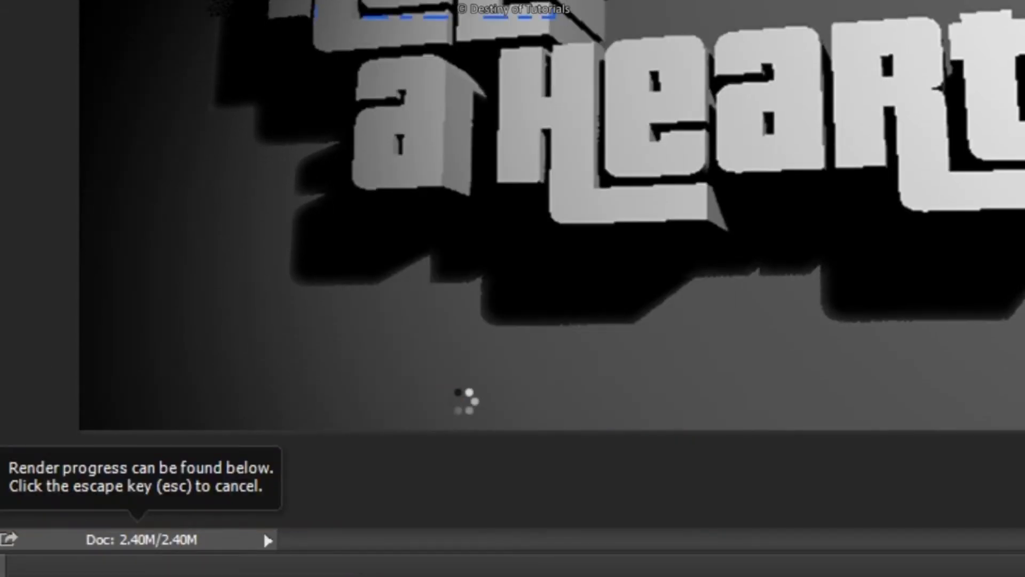